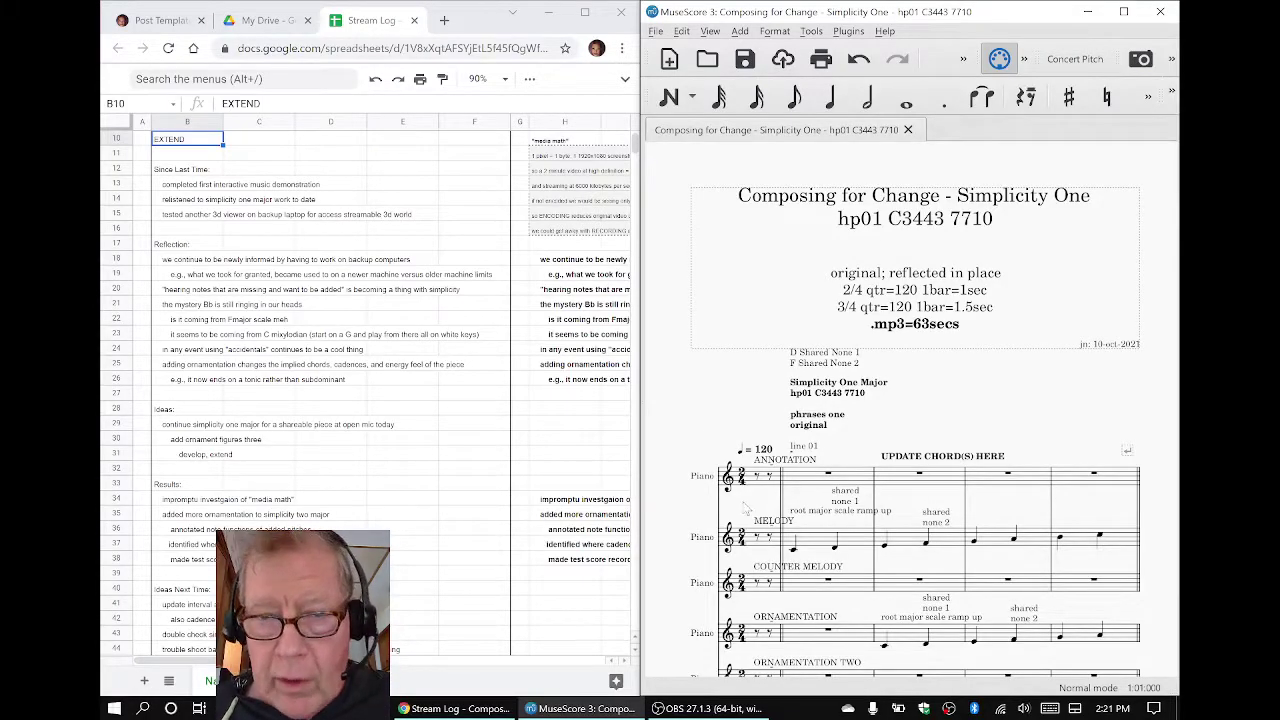
Play the Simplicity One score through, stop, return to the opening bar, and bring OBS forward
left_click(763, 484)
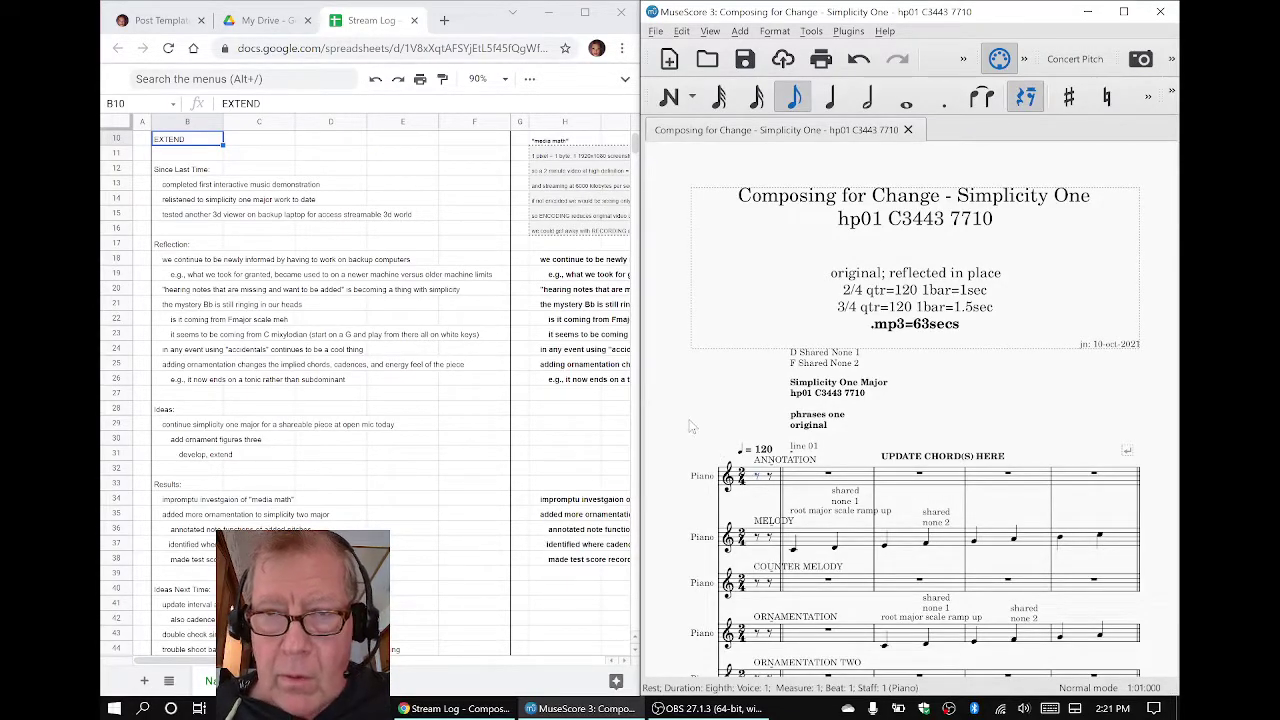
left_click(690, 427)
key("space")
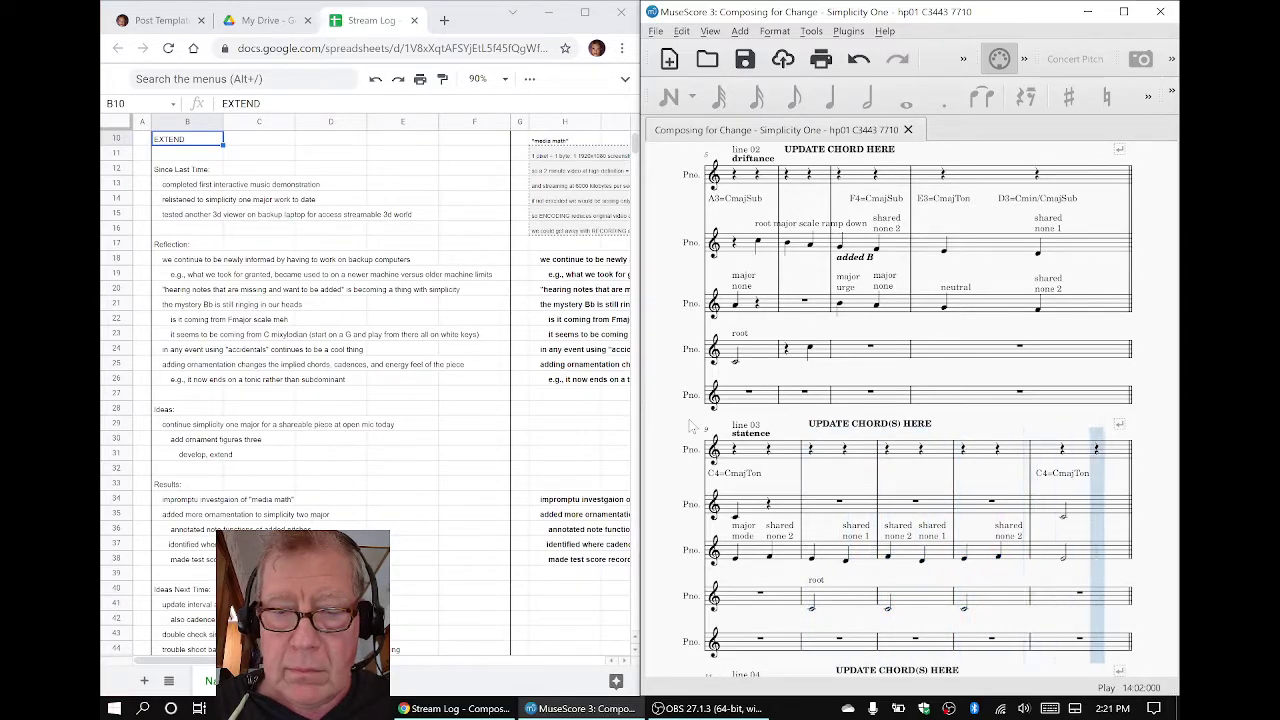
key("space")
key("ctrl+Home")
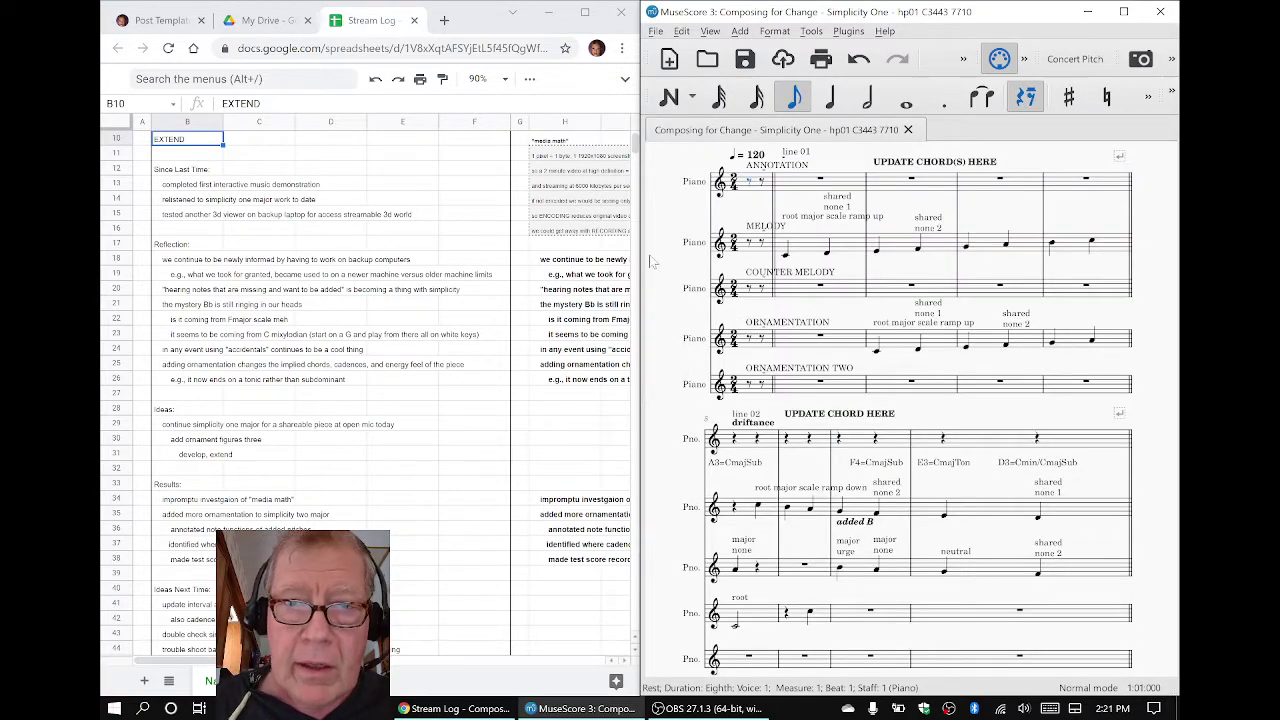
left_click(712, 708)
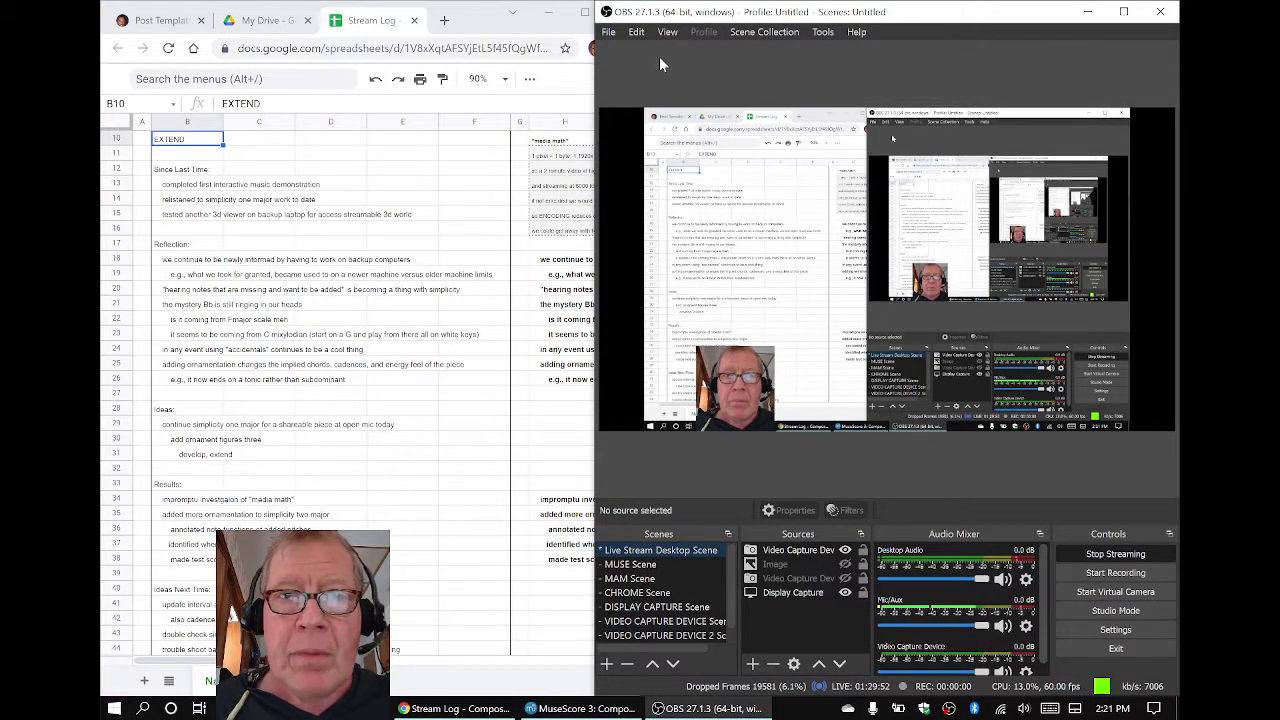
left_click(662, 35)
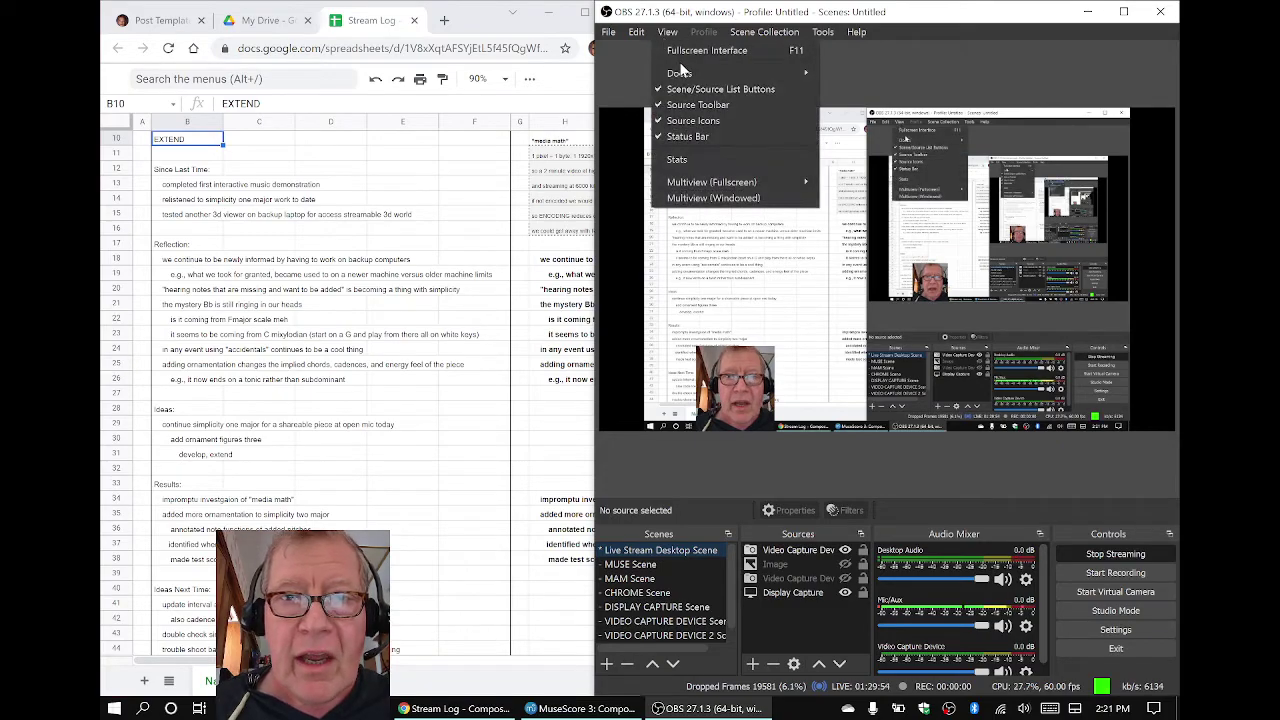
mouse_move(682, 74)
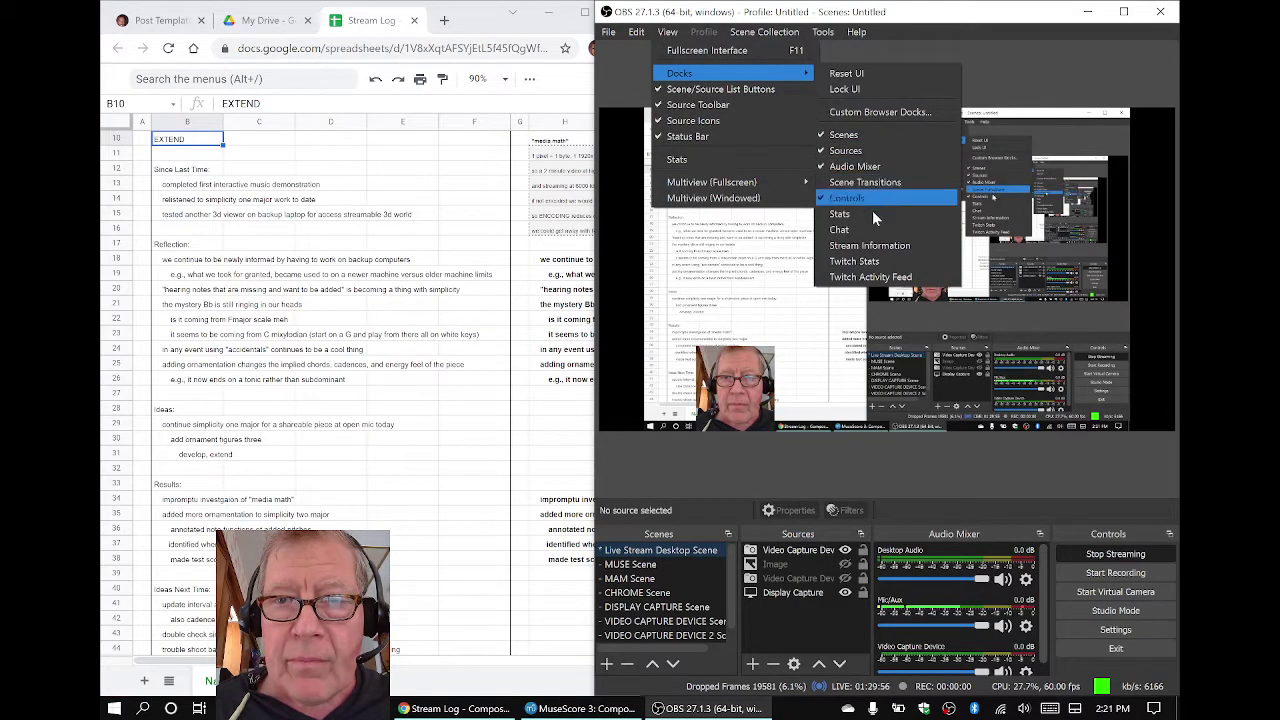
left_click(868, 245)
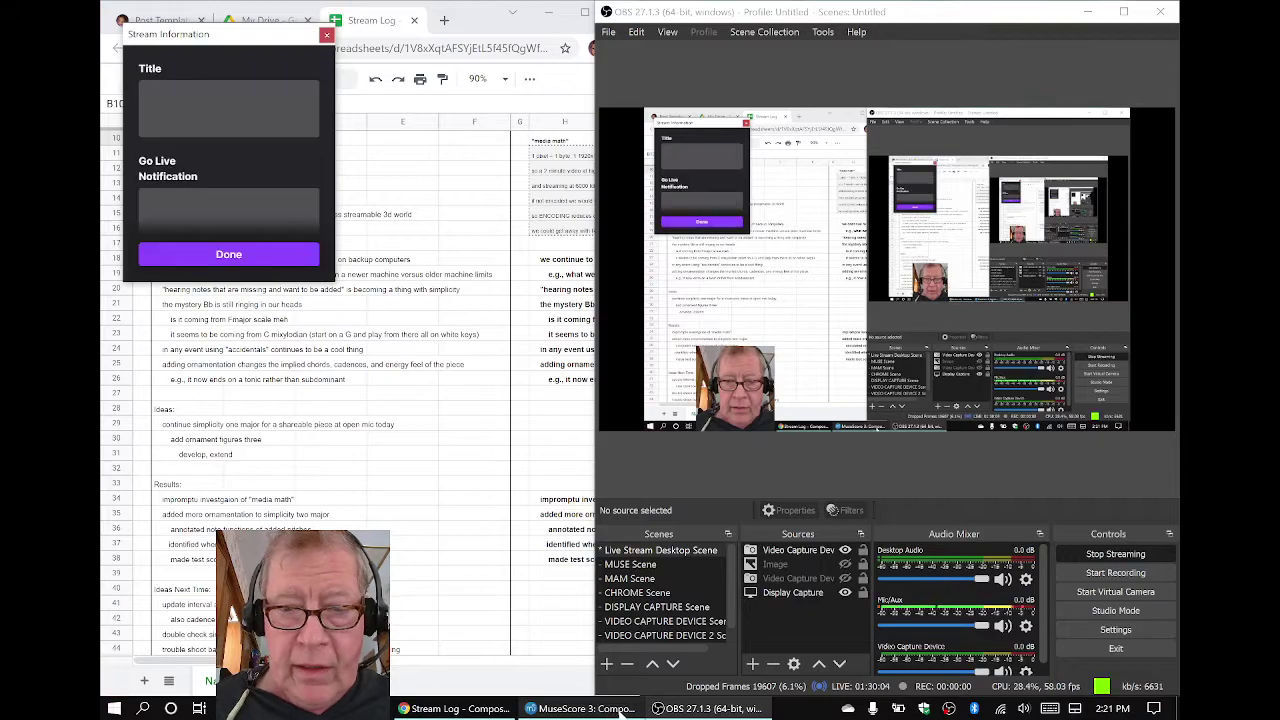
left_click(685, 708)
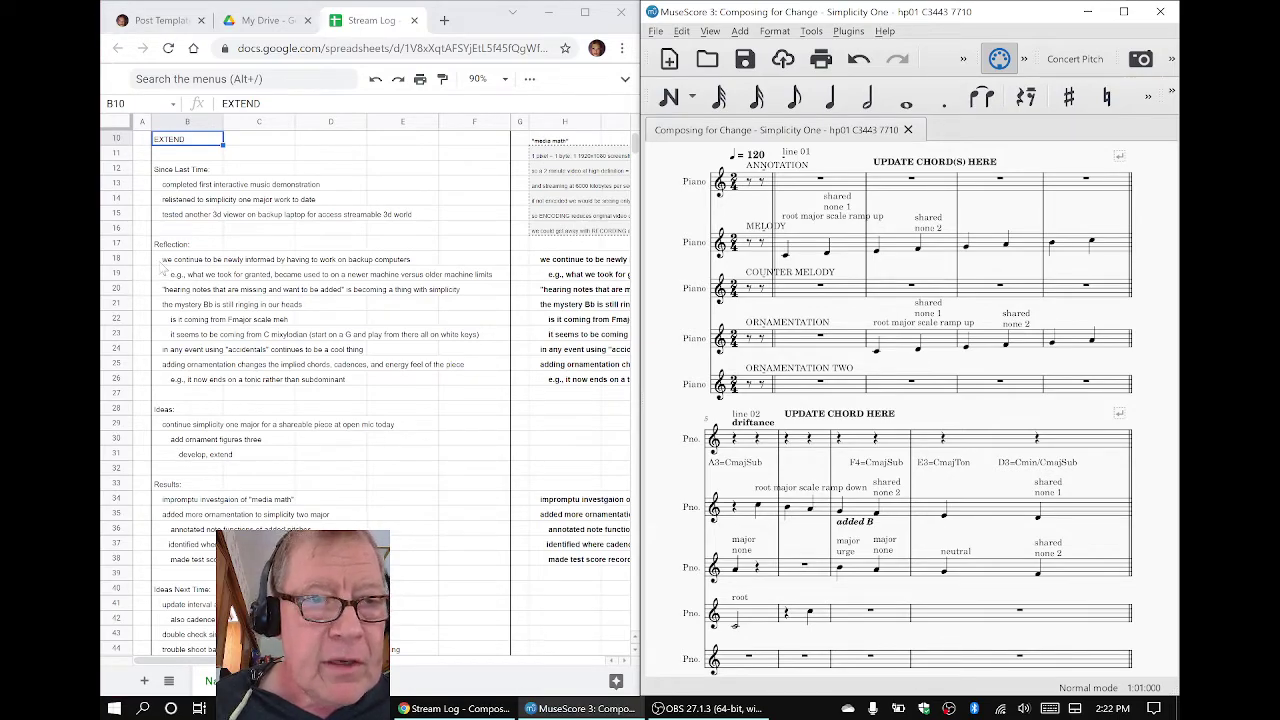
left_click(163, 261)
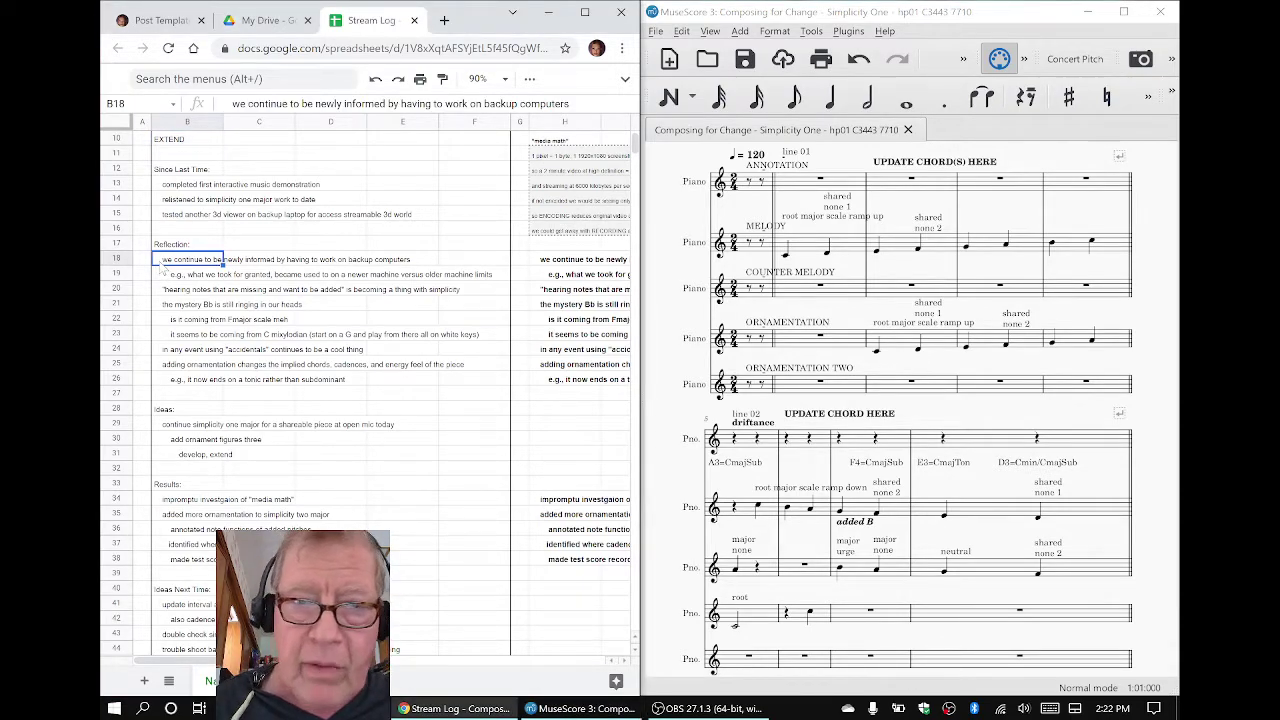
key("Right")
key("Right")
key("Right")
key("Right")
key("Right")
key("Right")
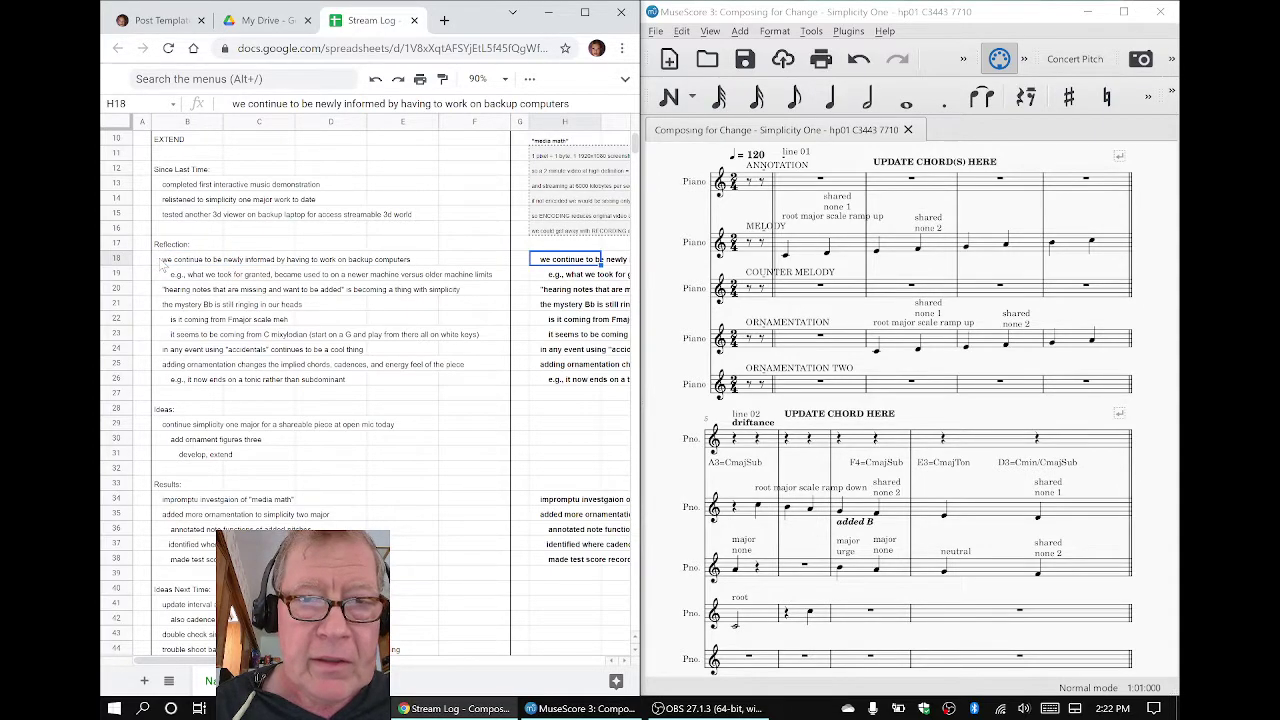
key("Right")
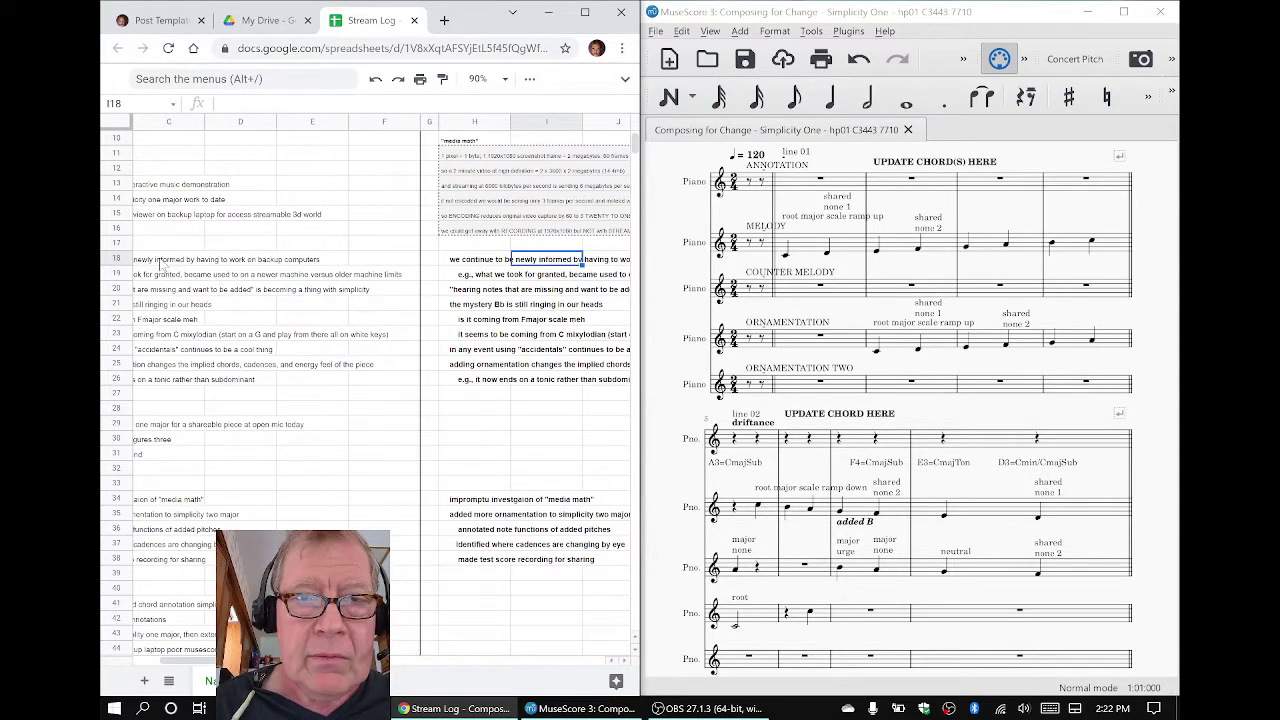
scroll(380, 200, "right", 1)
left_click(382, 156)
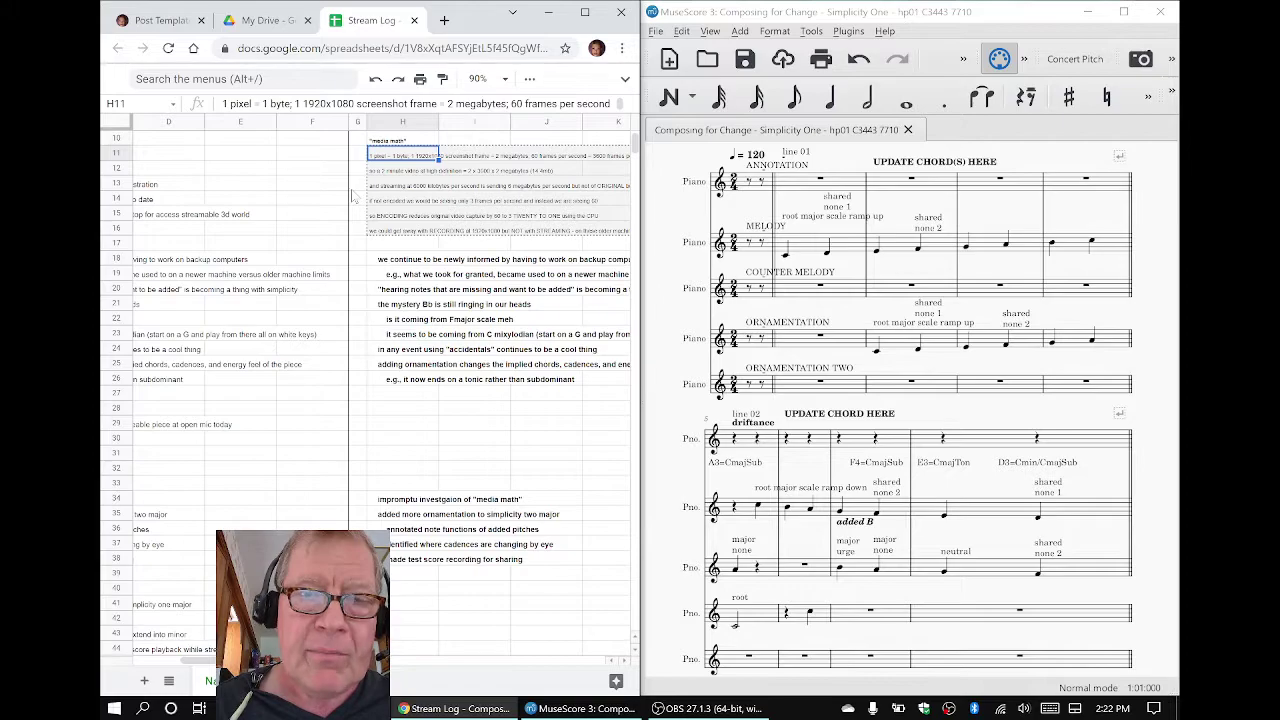
key("Down")
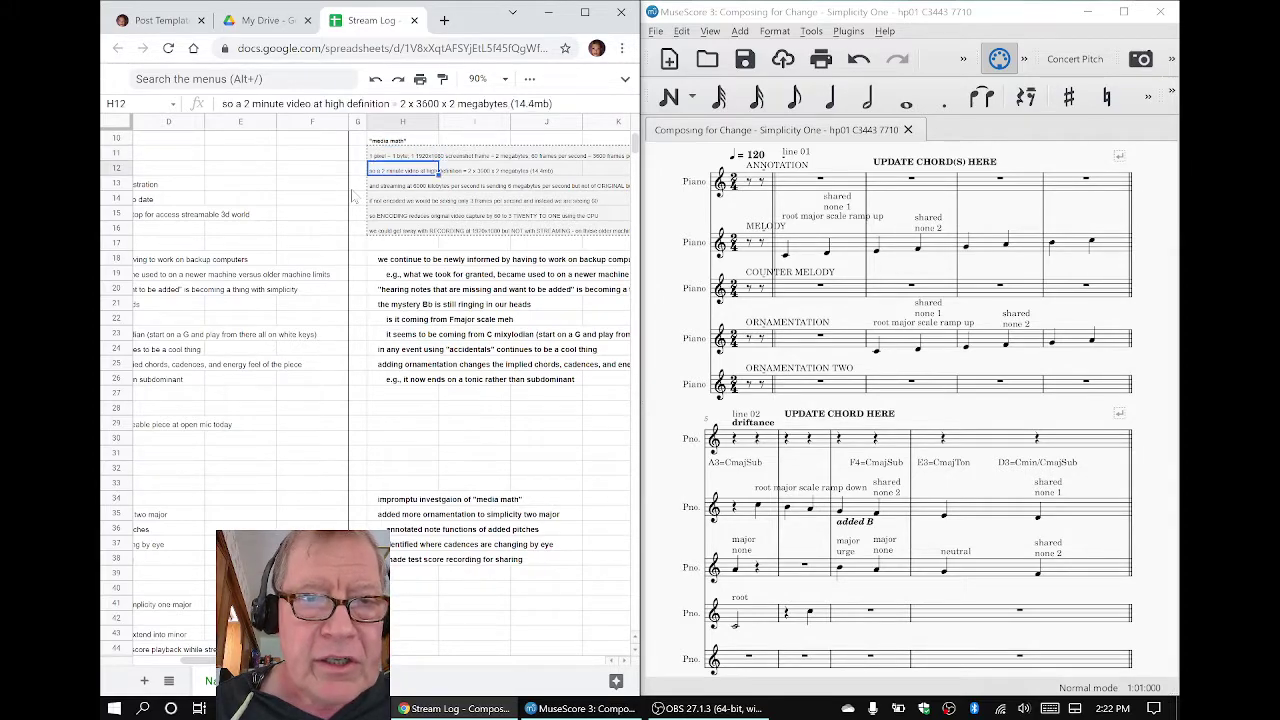
key("Down")
key("Down")
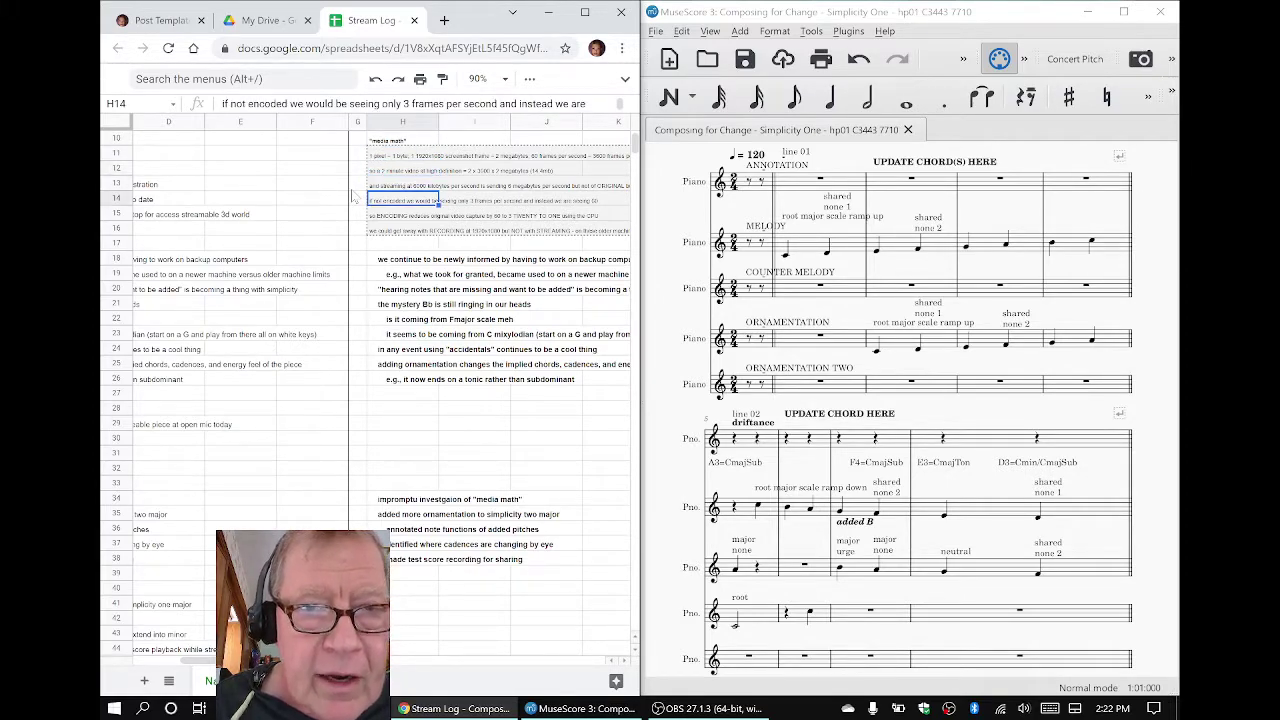
key("Down")
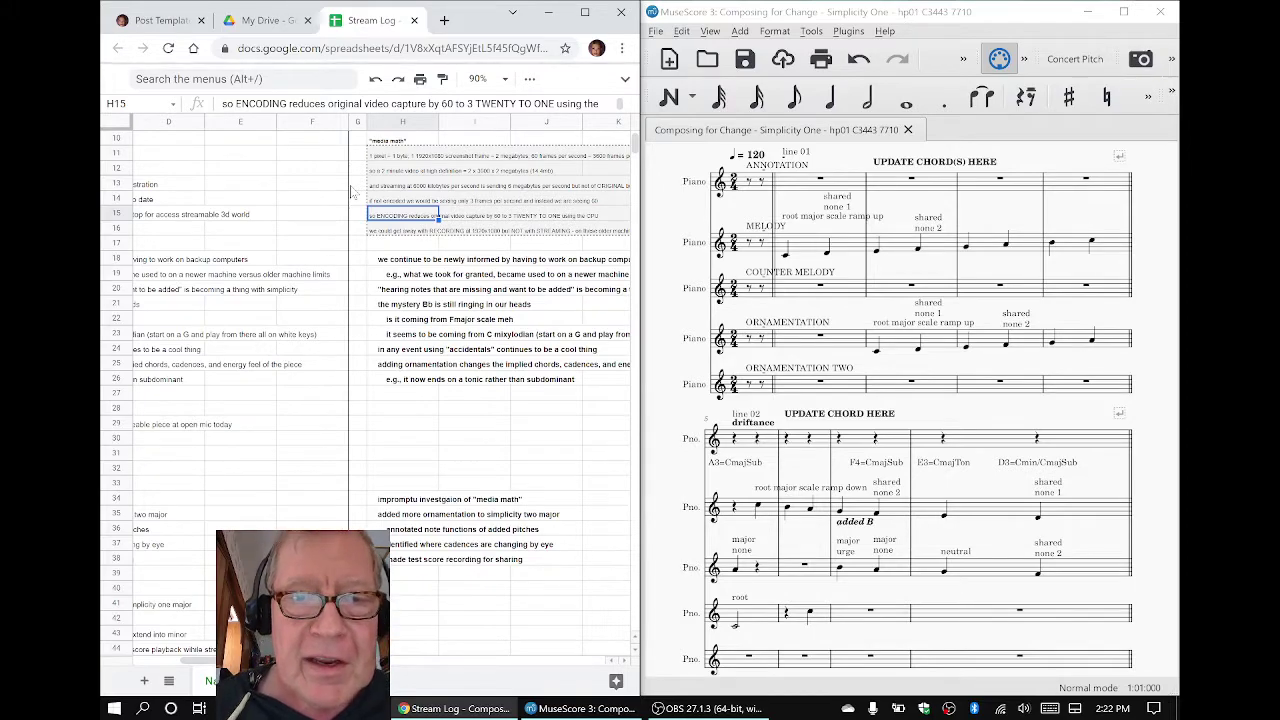
key("Right")
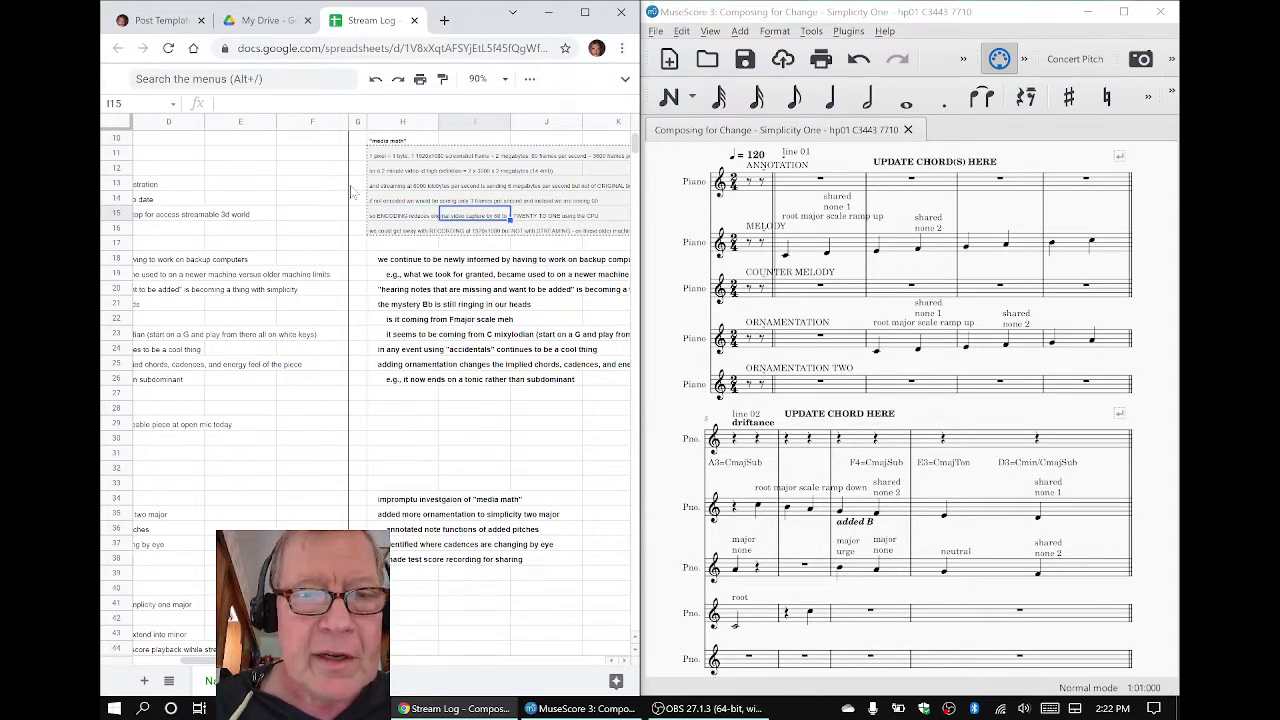
key("Left")
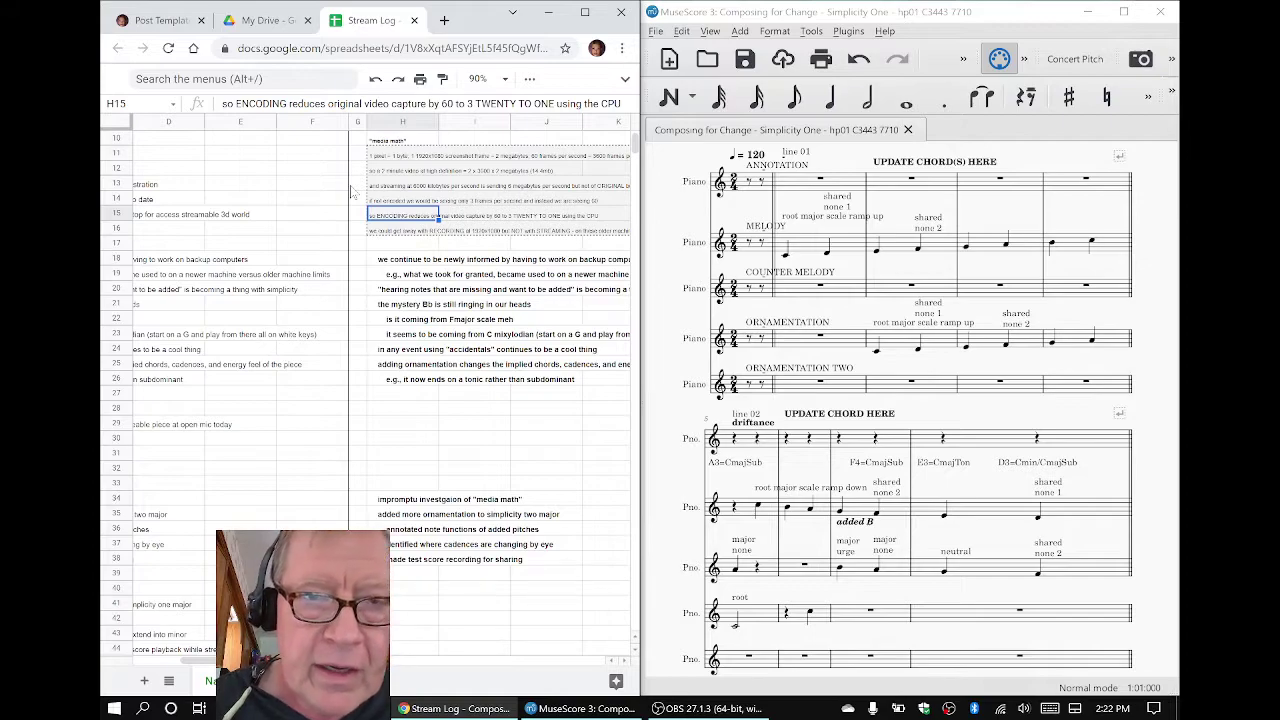
key("Down")
key("Down")
key("Down")
key("Down")
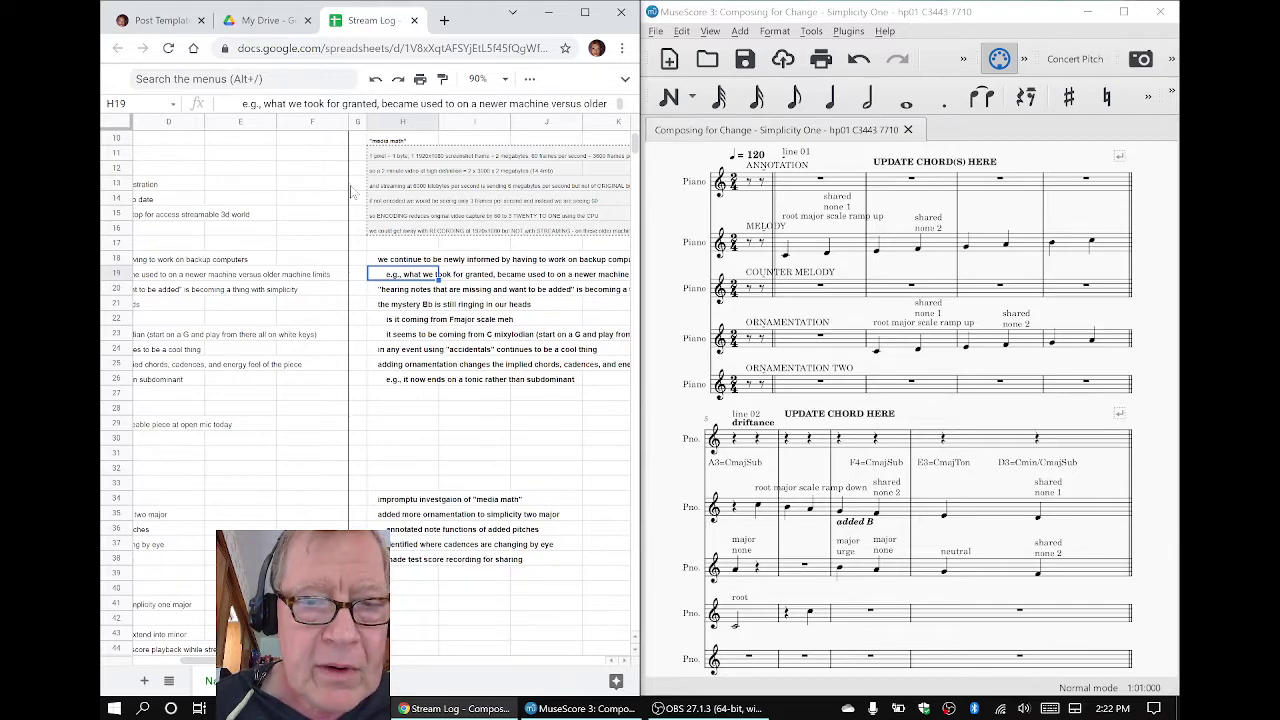
key("Down")
key("Down")
key("Down")
key("Down")
key("Down")
key("Down")
key("Down")
key("Down")
key("Down")
key("Down")
key("Down")
key("Down")
key("Down")
key("Down")
key("Down")
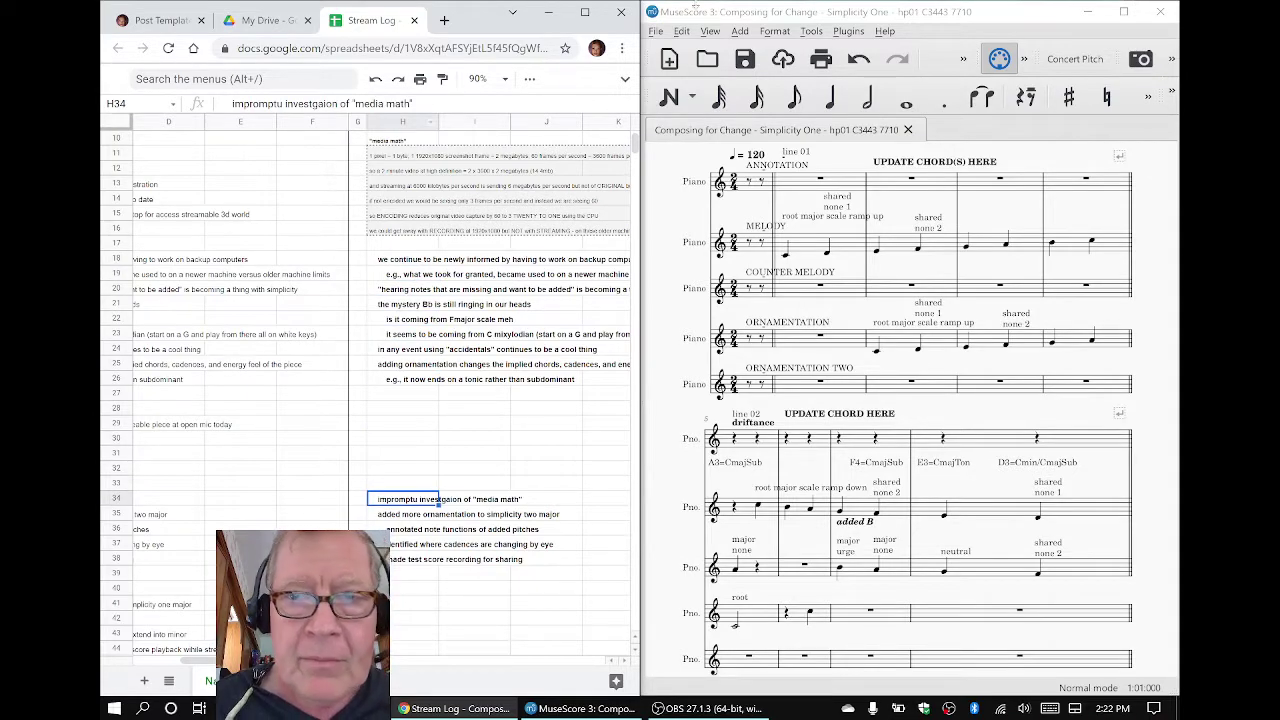
left_click(998, 218)
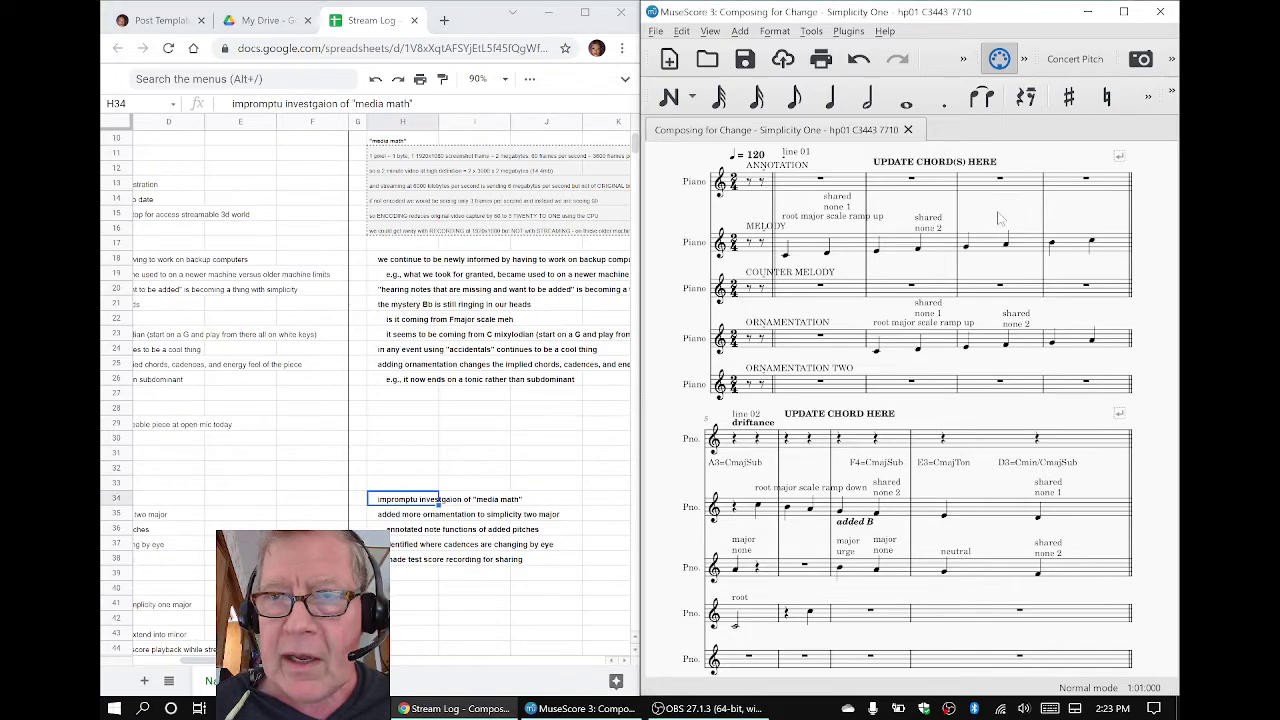
left_click(1123, 12)
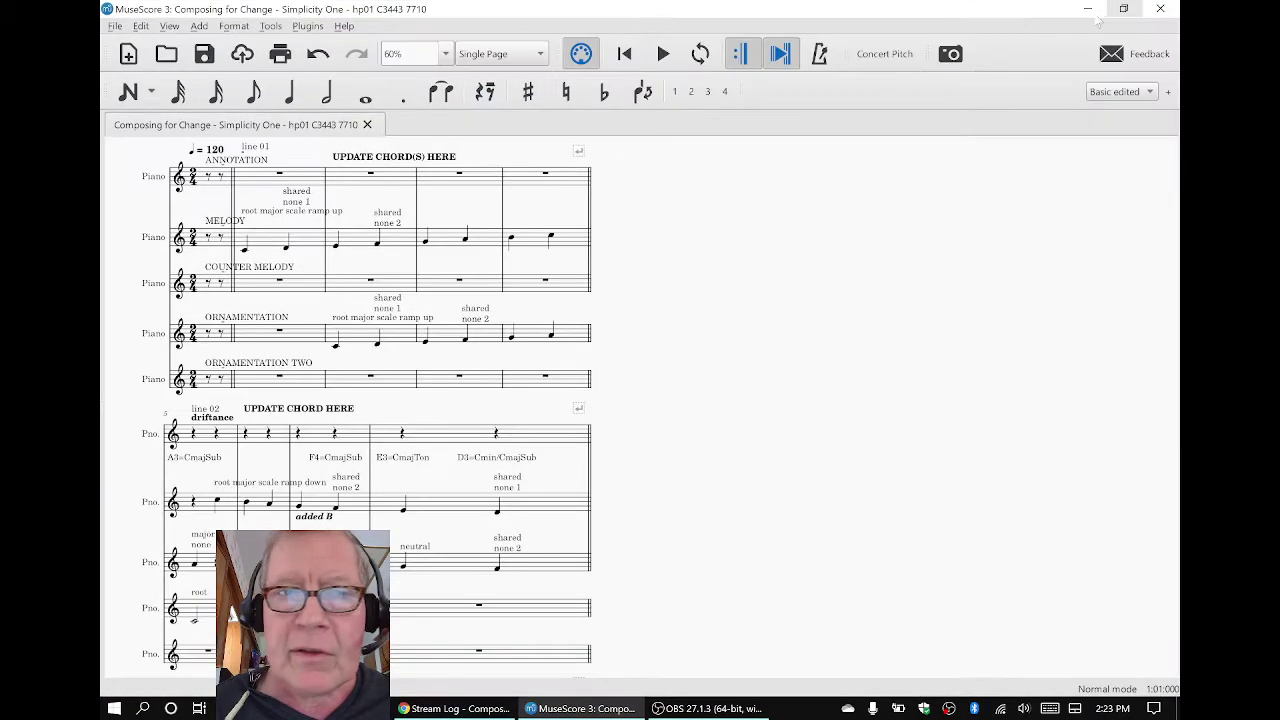
left_click(505, 55)
left_click(500, 40)
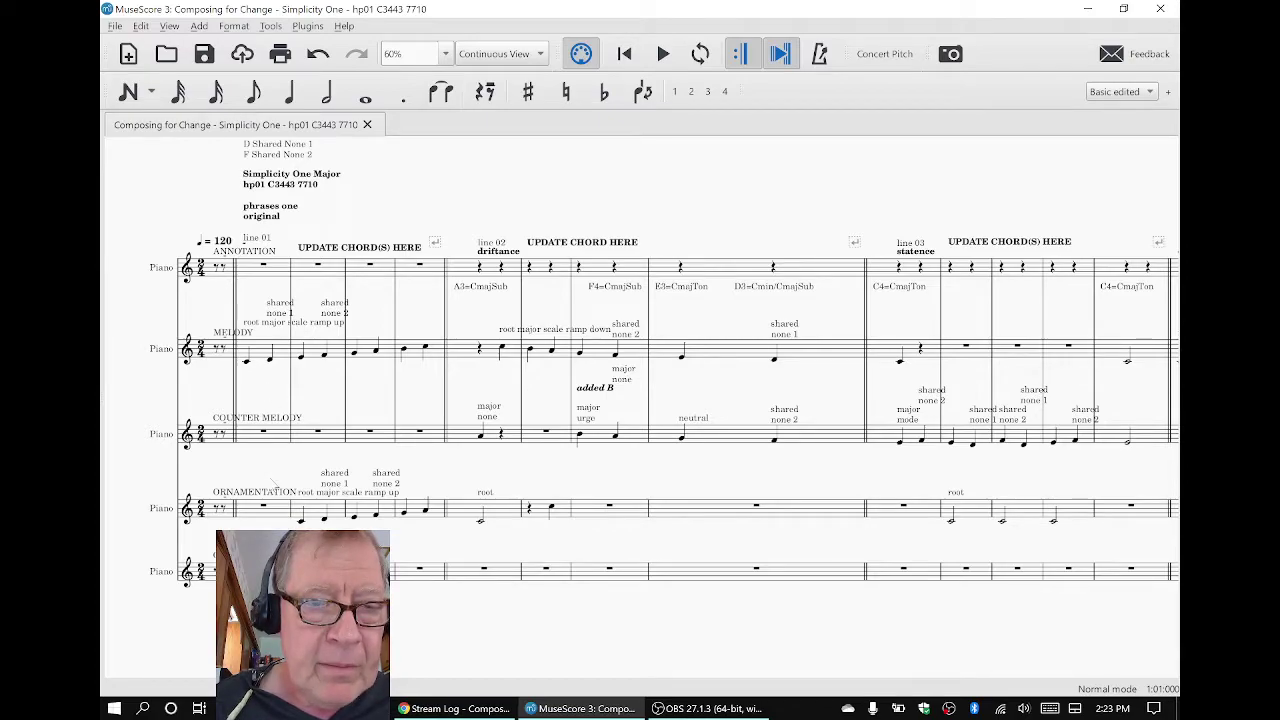
left_click(263, 516)
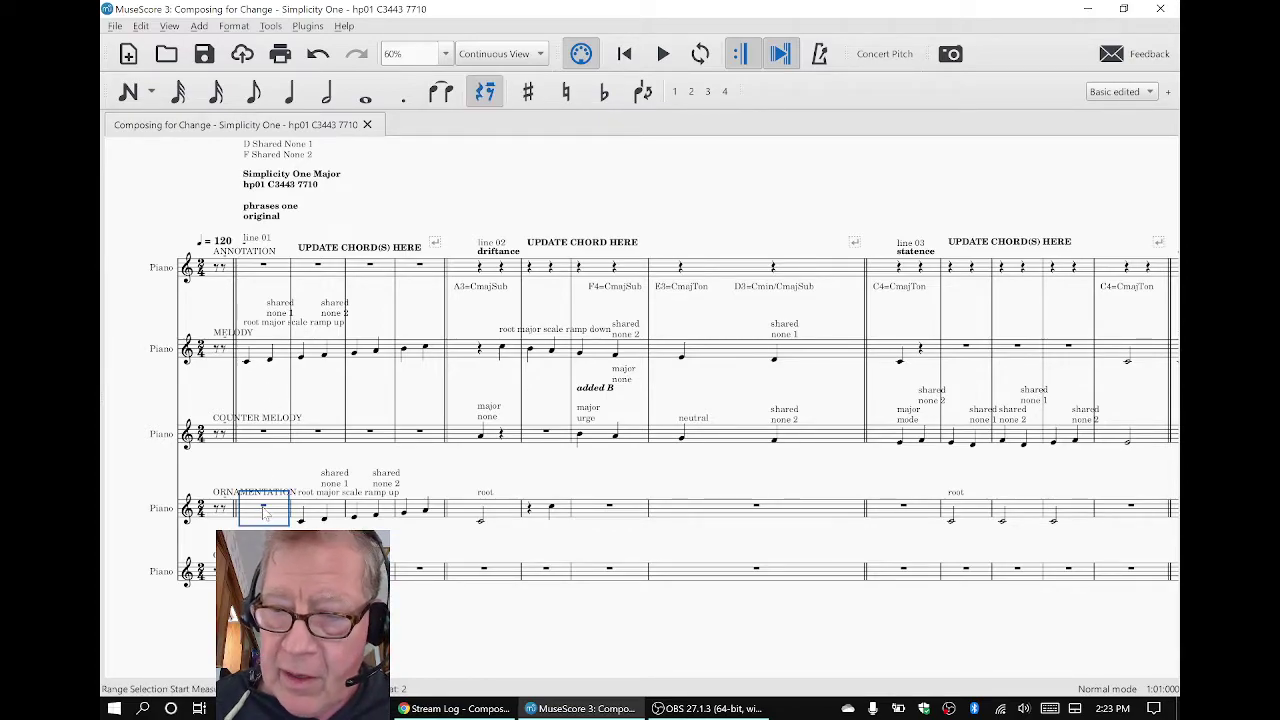
scroll(278, 497, "right", 10)
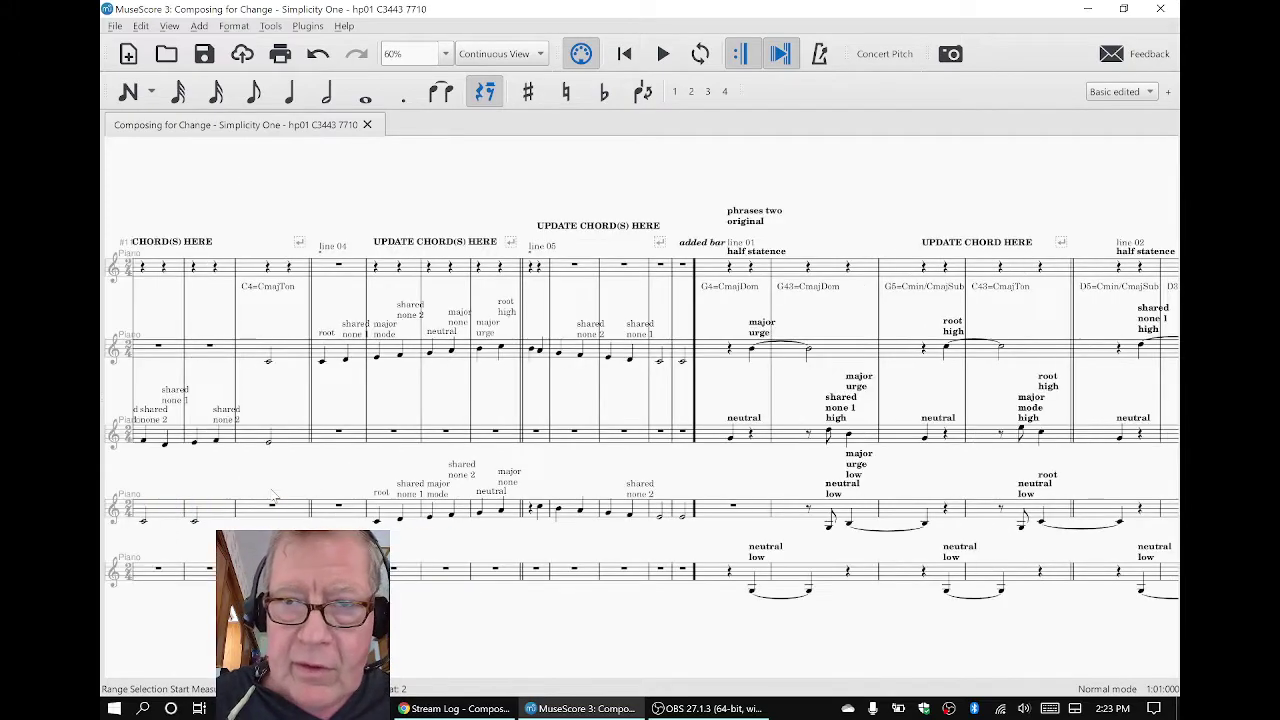
scroll(273, 495, "right", 10)
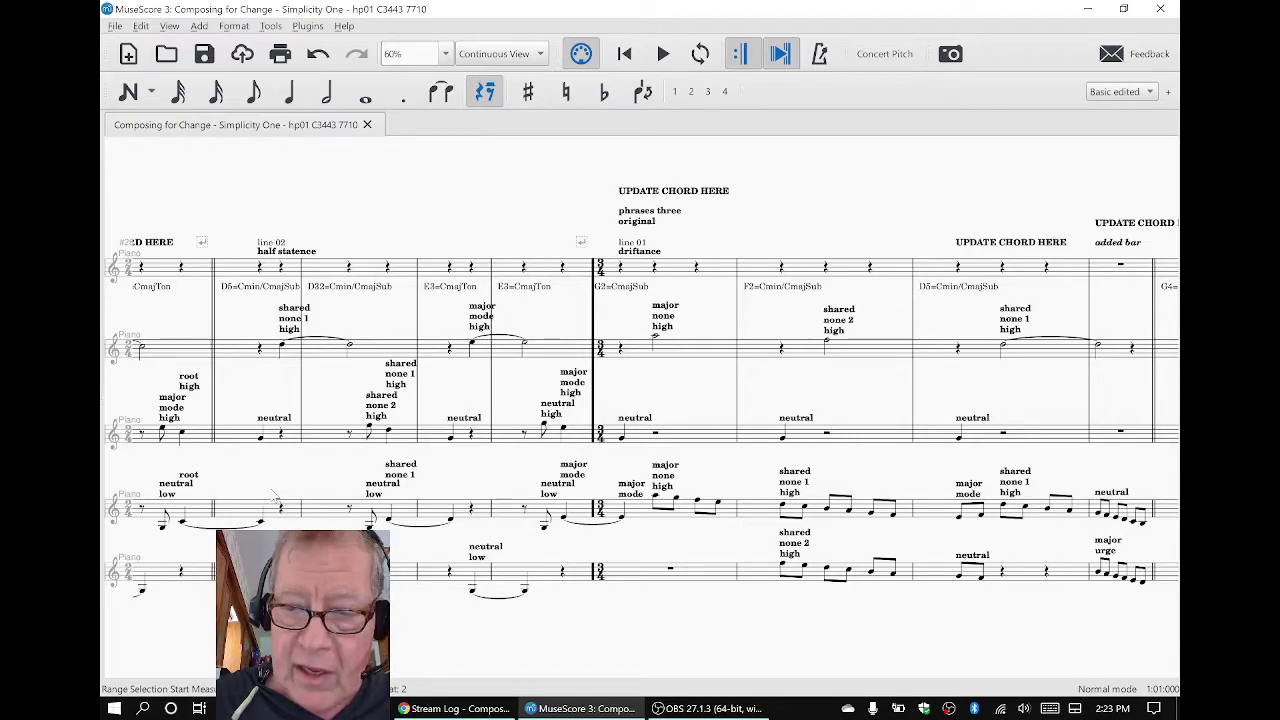
scroll(274, 495, "left", 15)
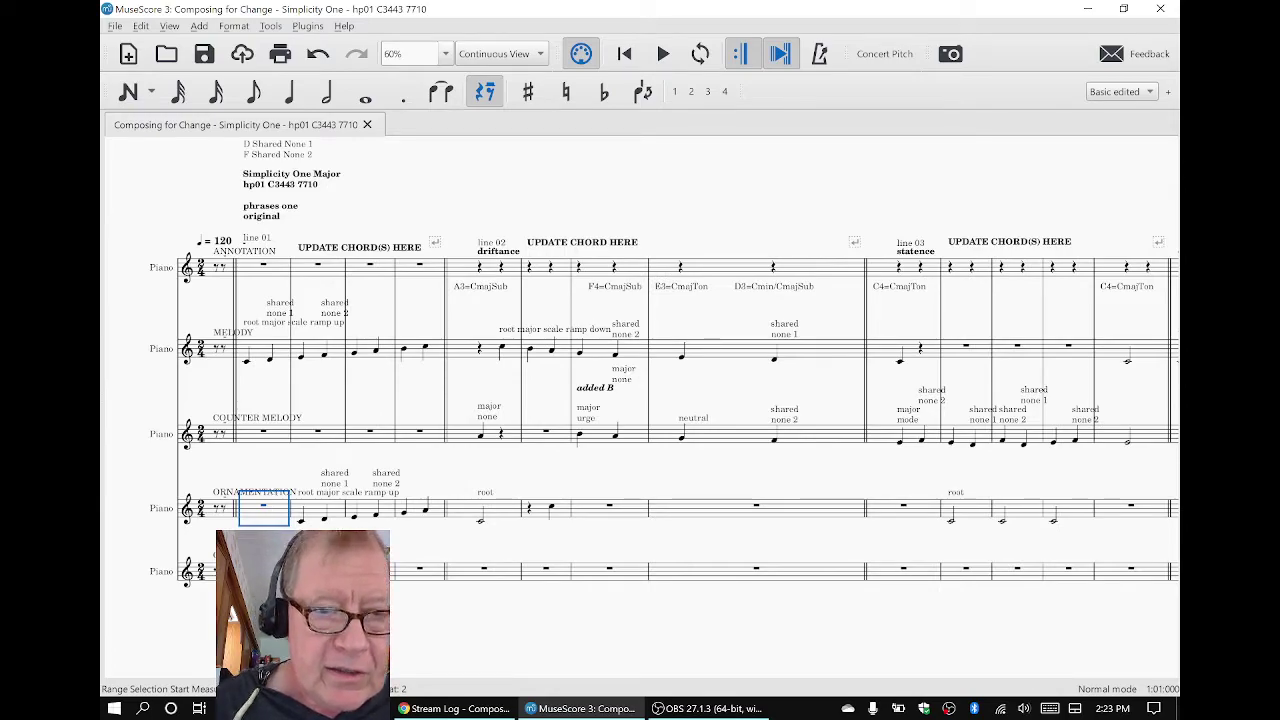
key("Escape")
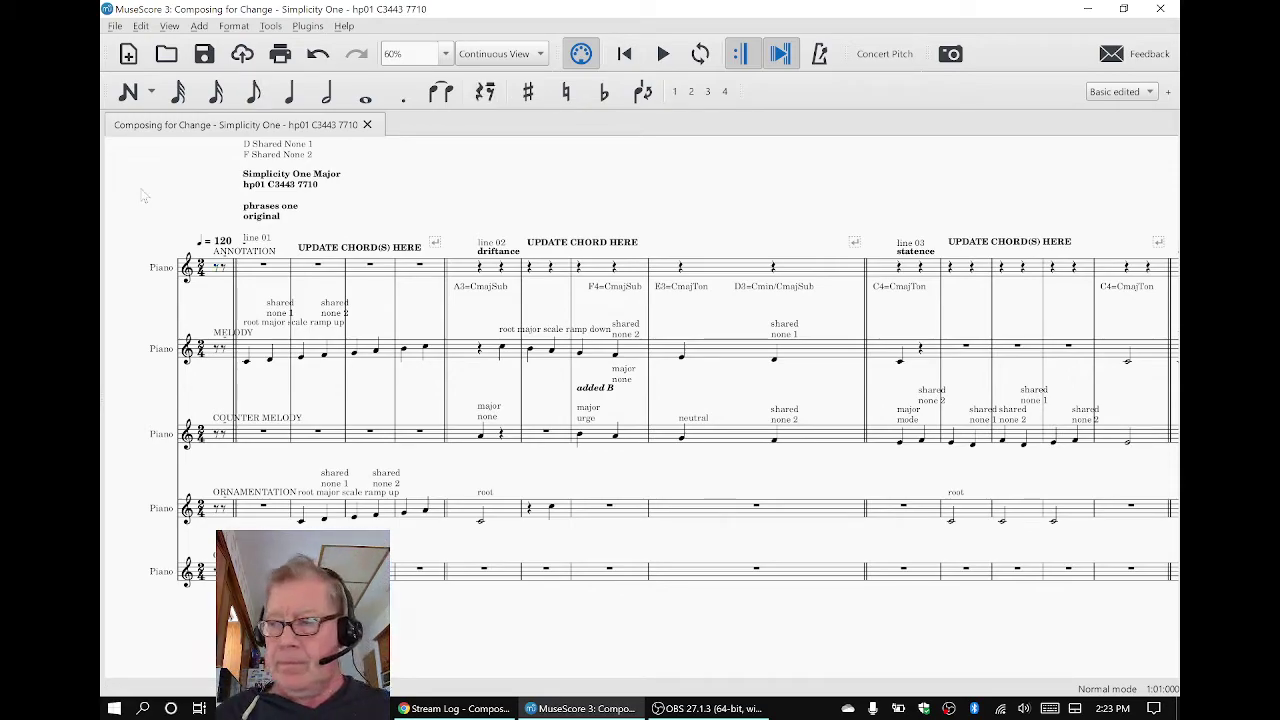
key("space")
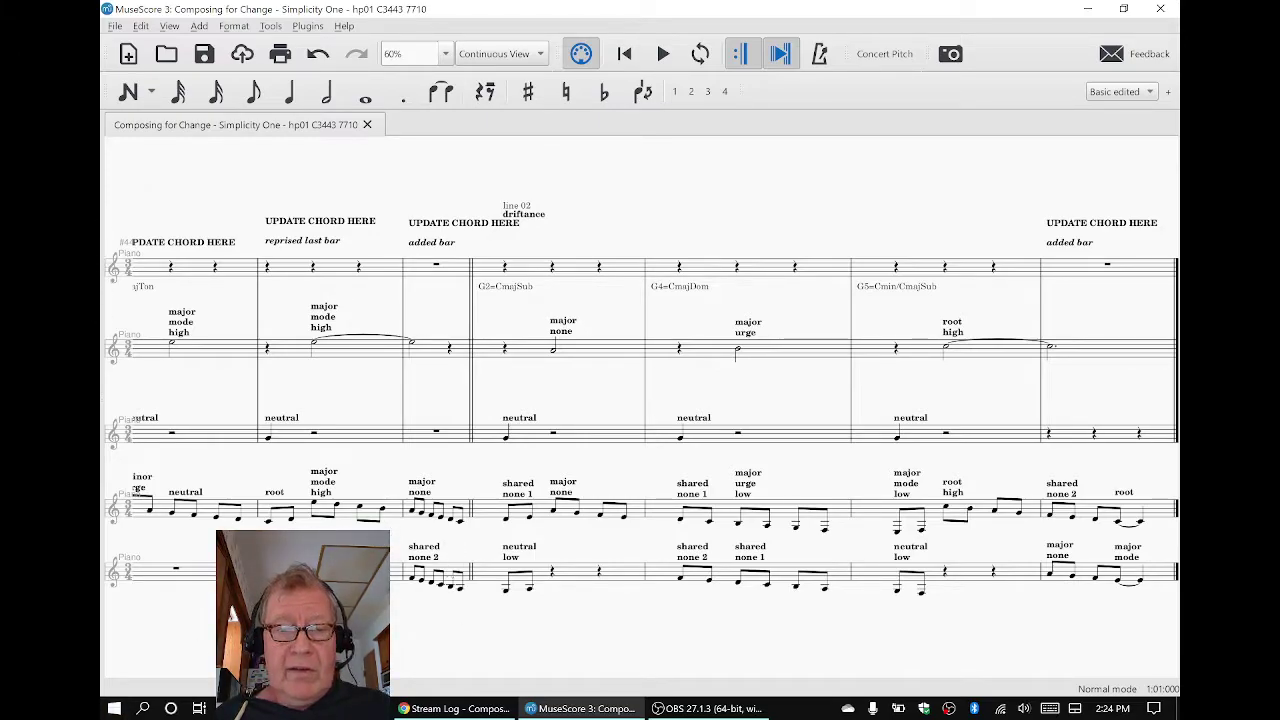
left_click(322, 490)
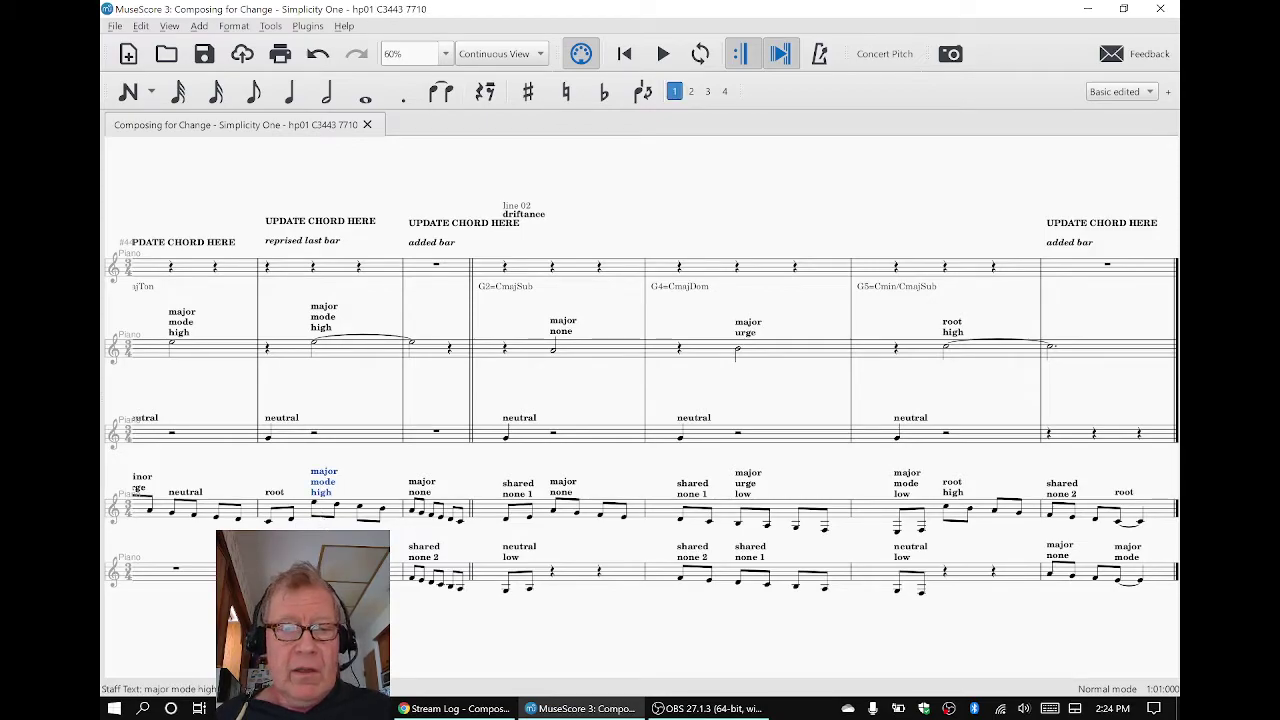
left_click(320, 326)
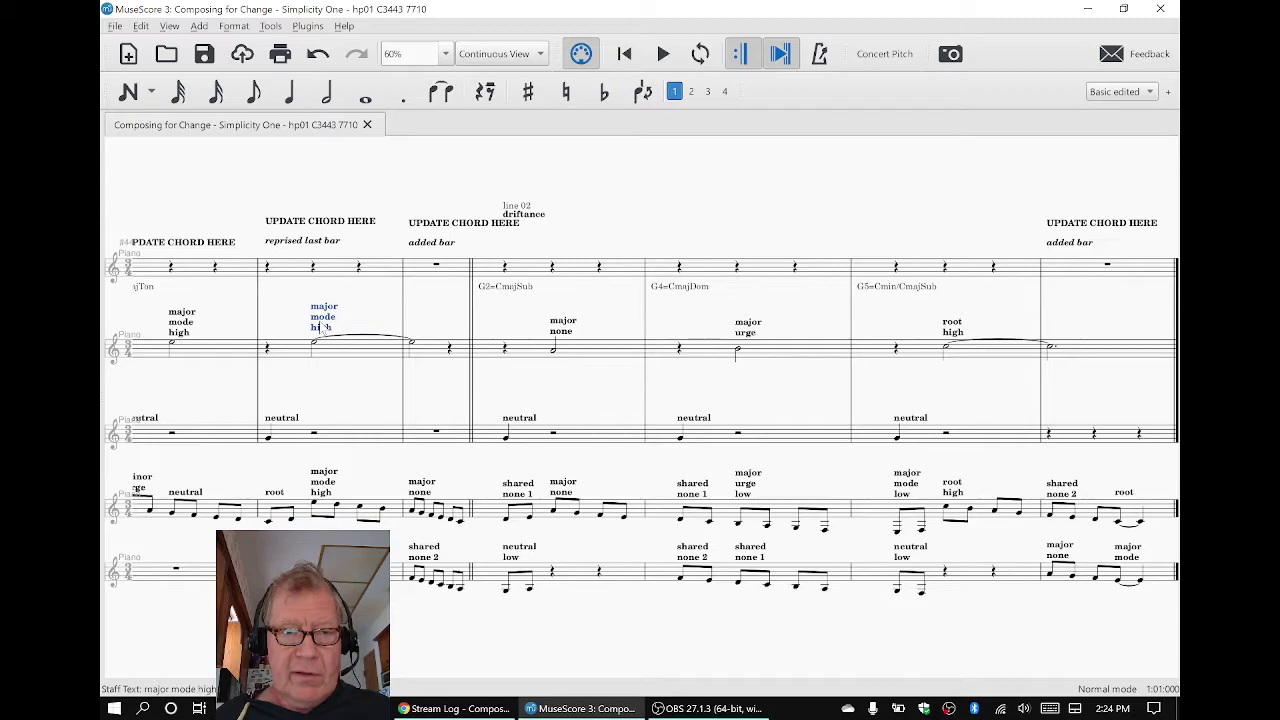
left_click(311, 229)
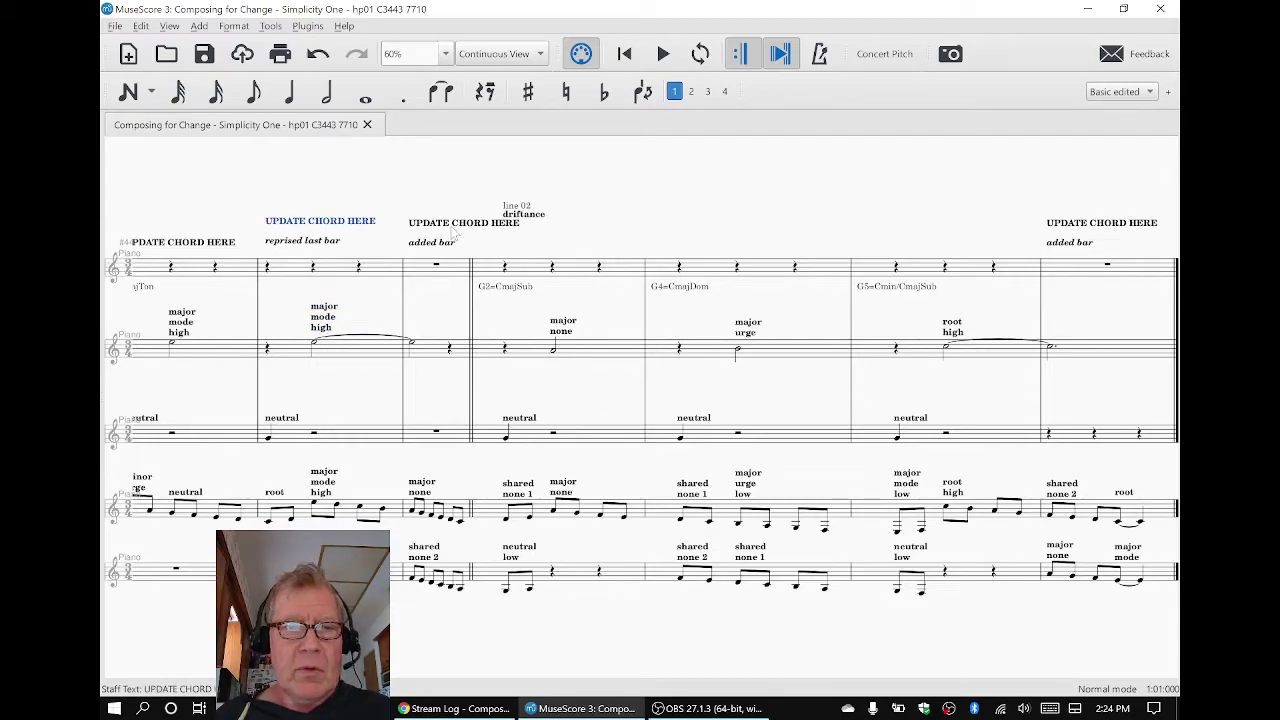
left_click_drag(133, 187, 508, 199)
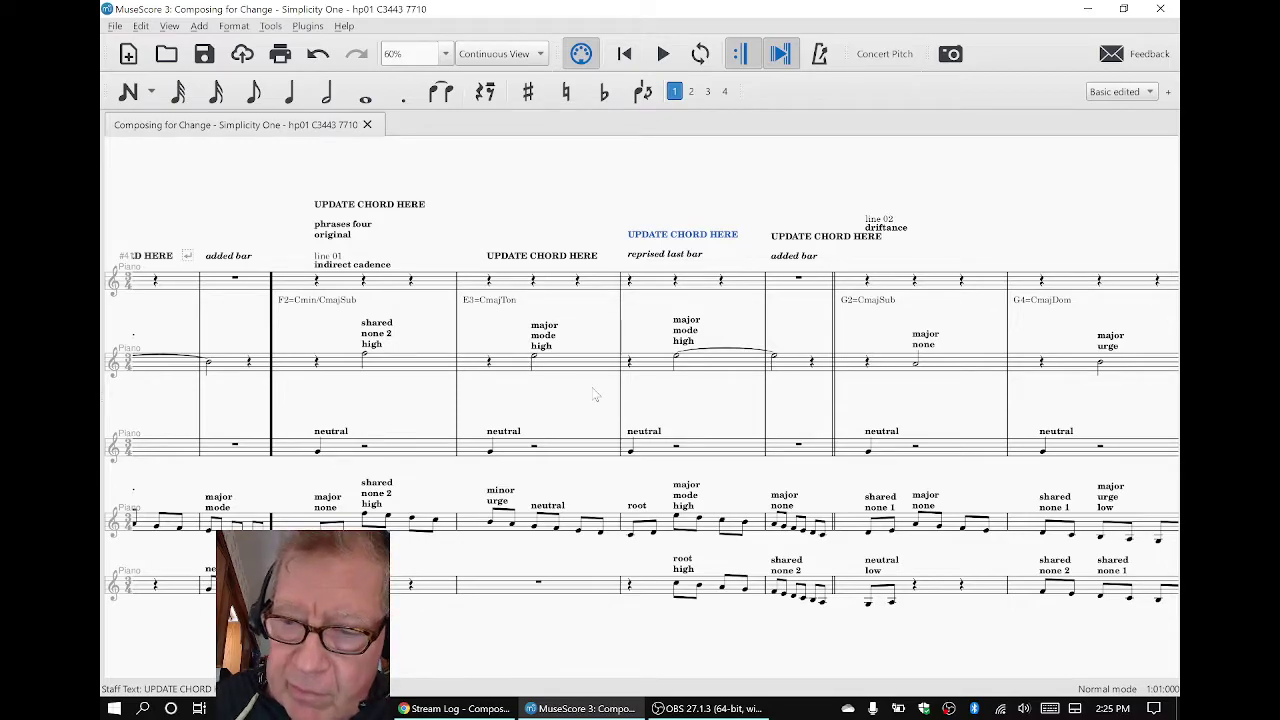
scroll(594, 395, "right", 5)
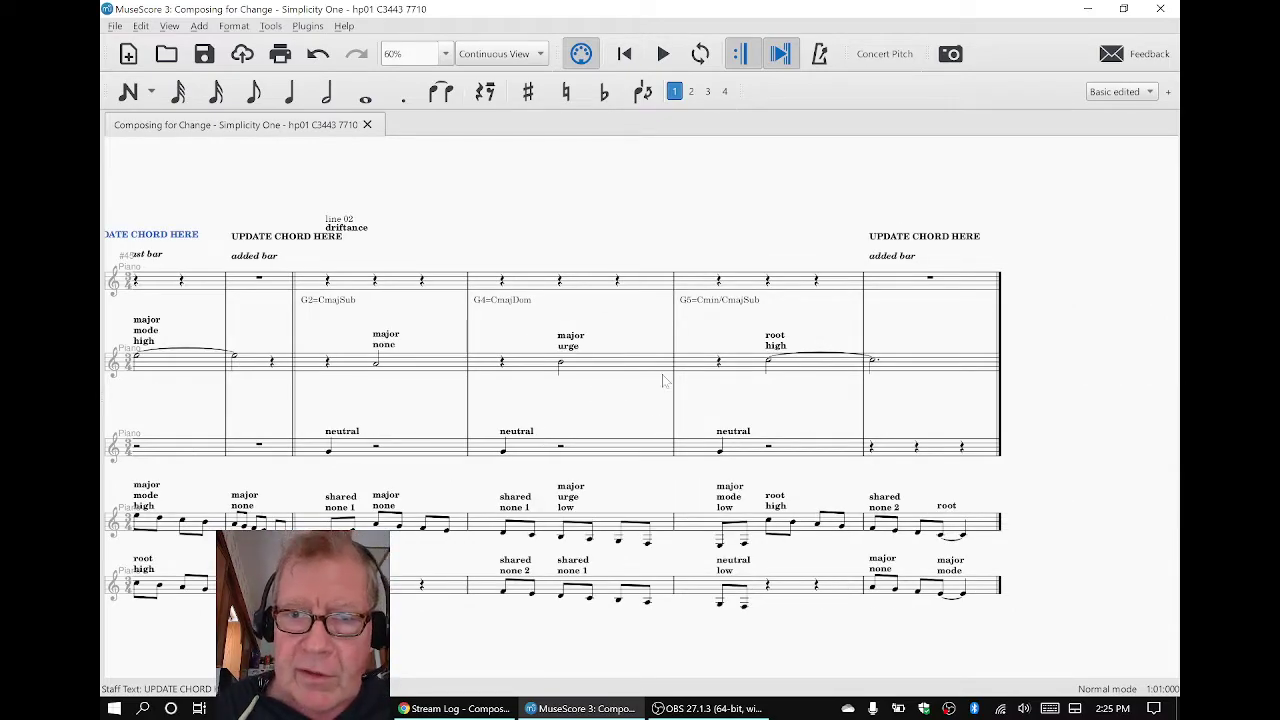
left_click(736, 303)
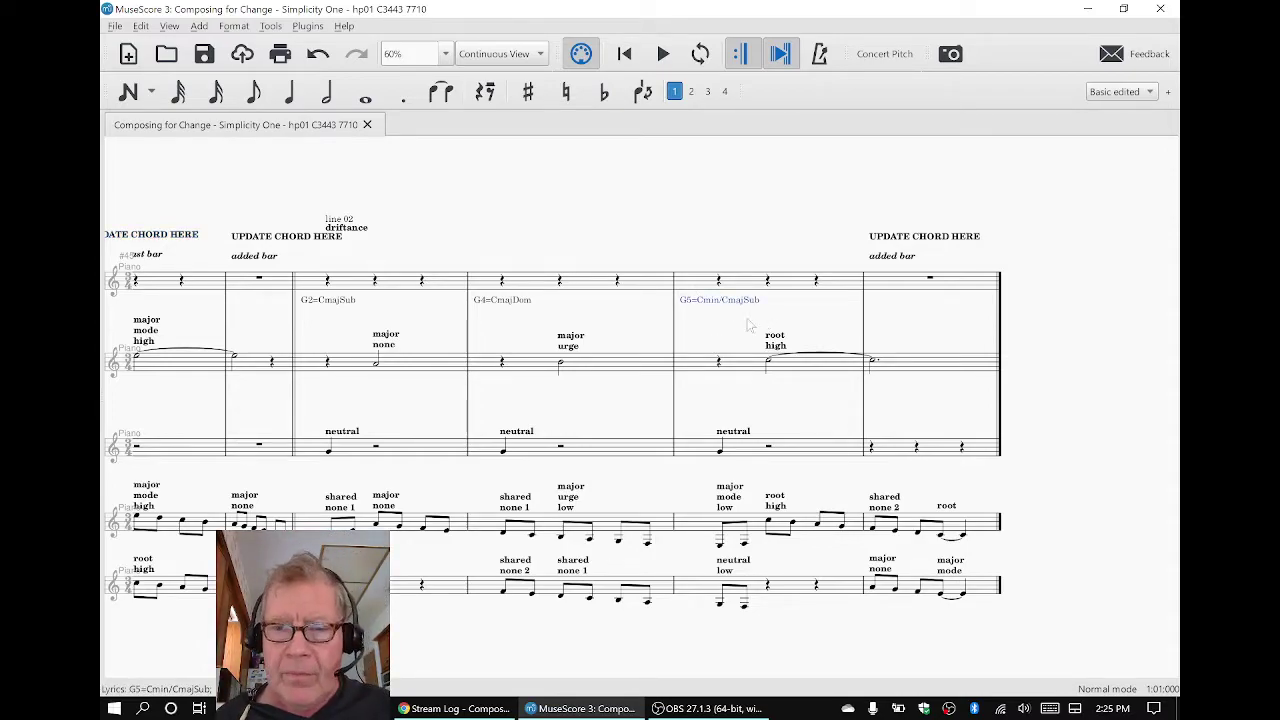
left_click(941, 595)
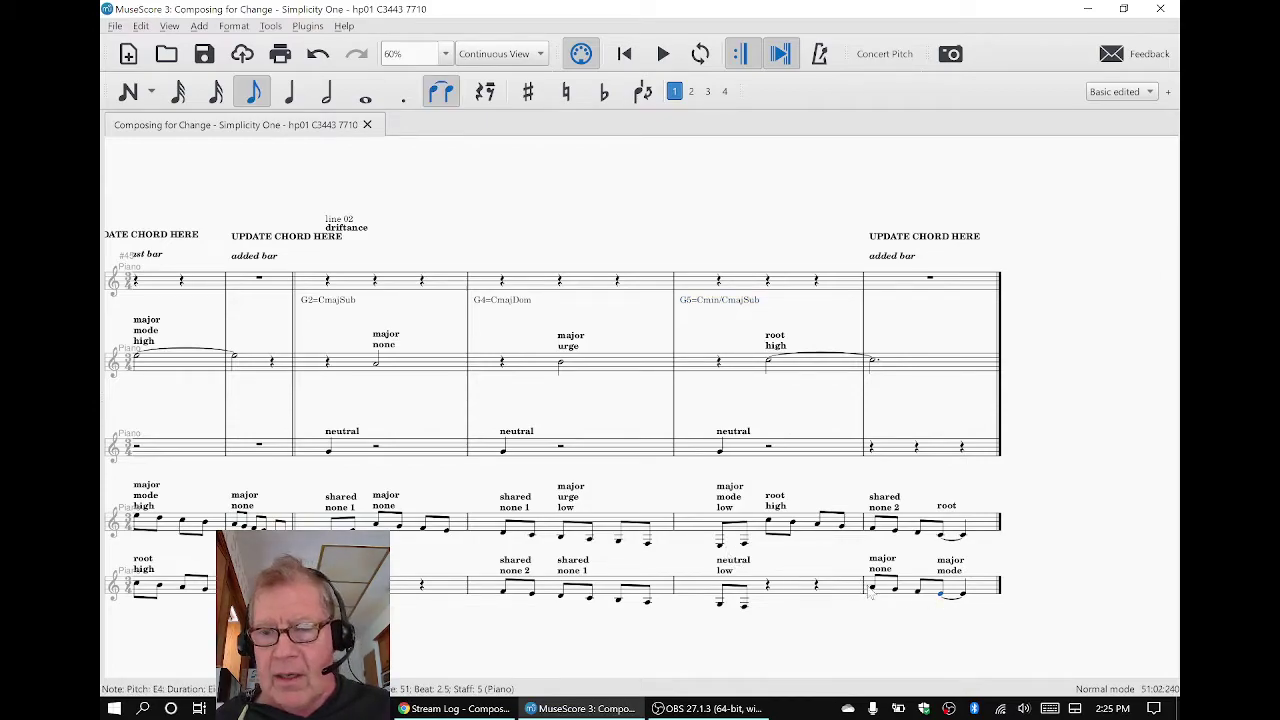
left_click(879, 292)
left_click(892, 333)
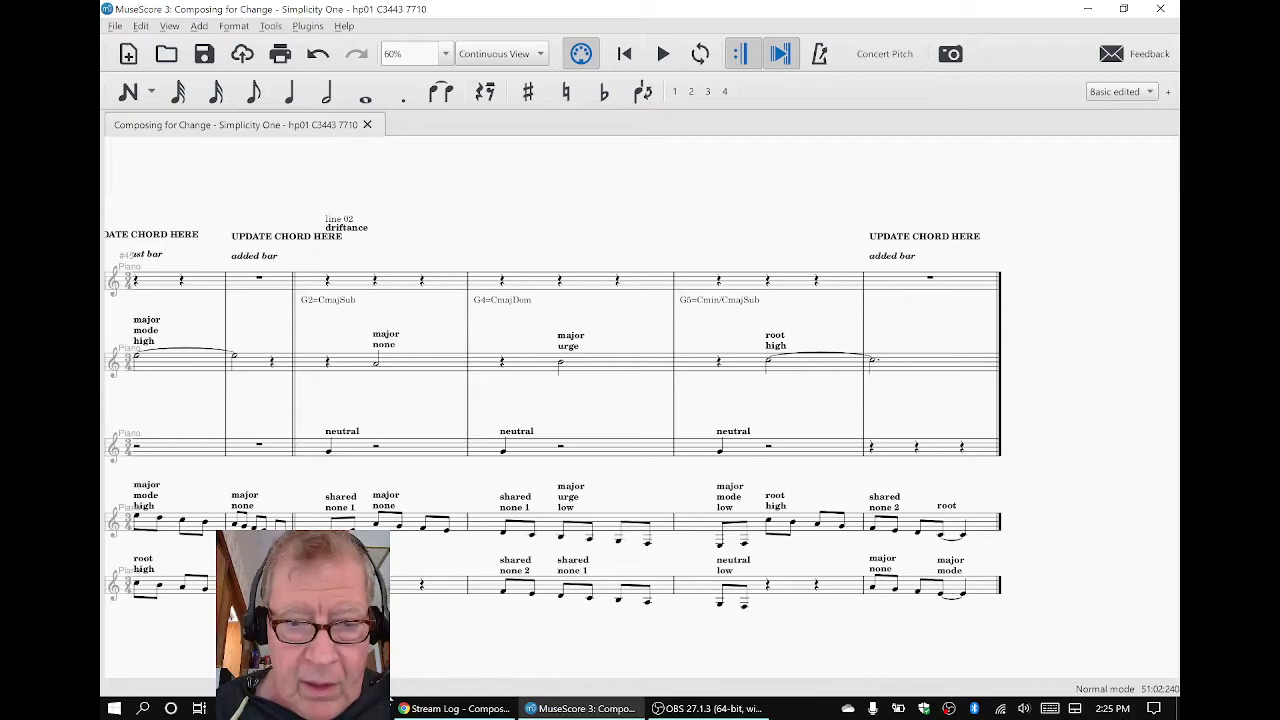
Bring the Stream Log spreadsheet forward, return to column A of row 31, and scroll down
left_click(455, 708)
left_click(201, 456)
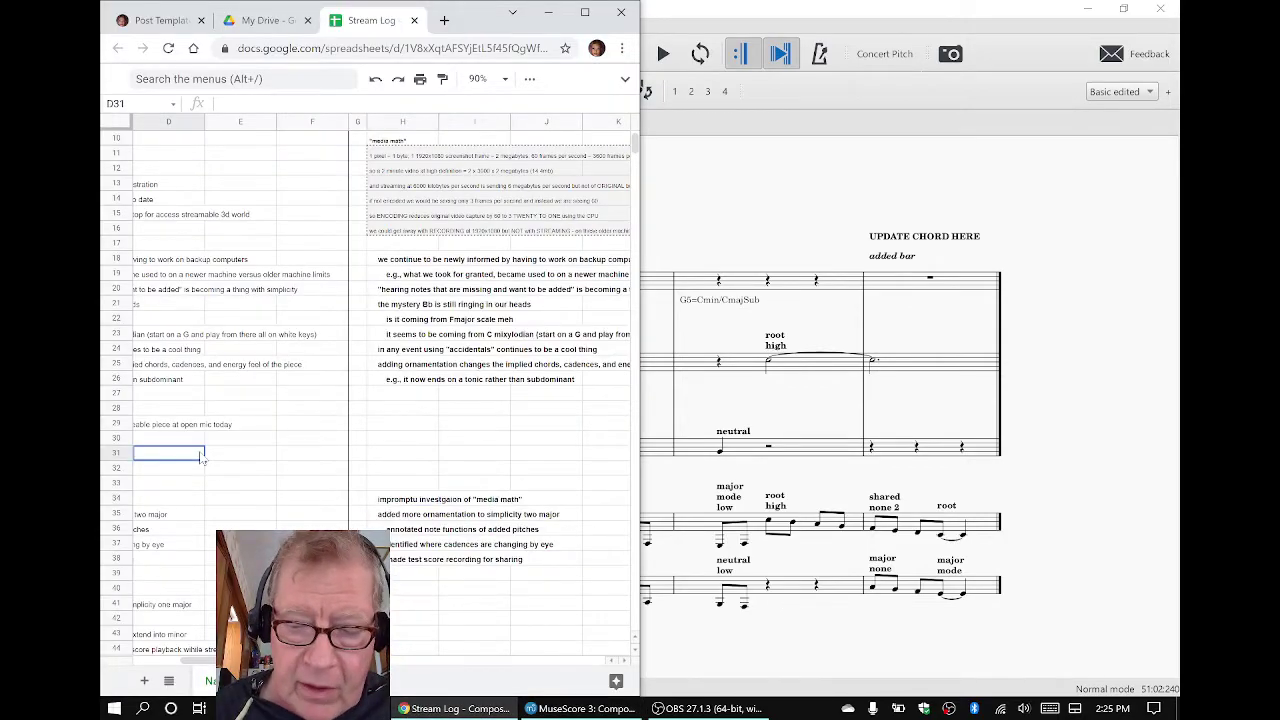
key("Home")
scroll(201, 456, "down", 4)
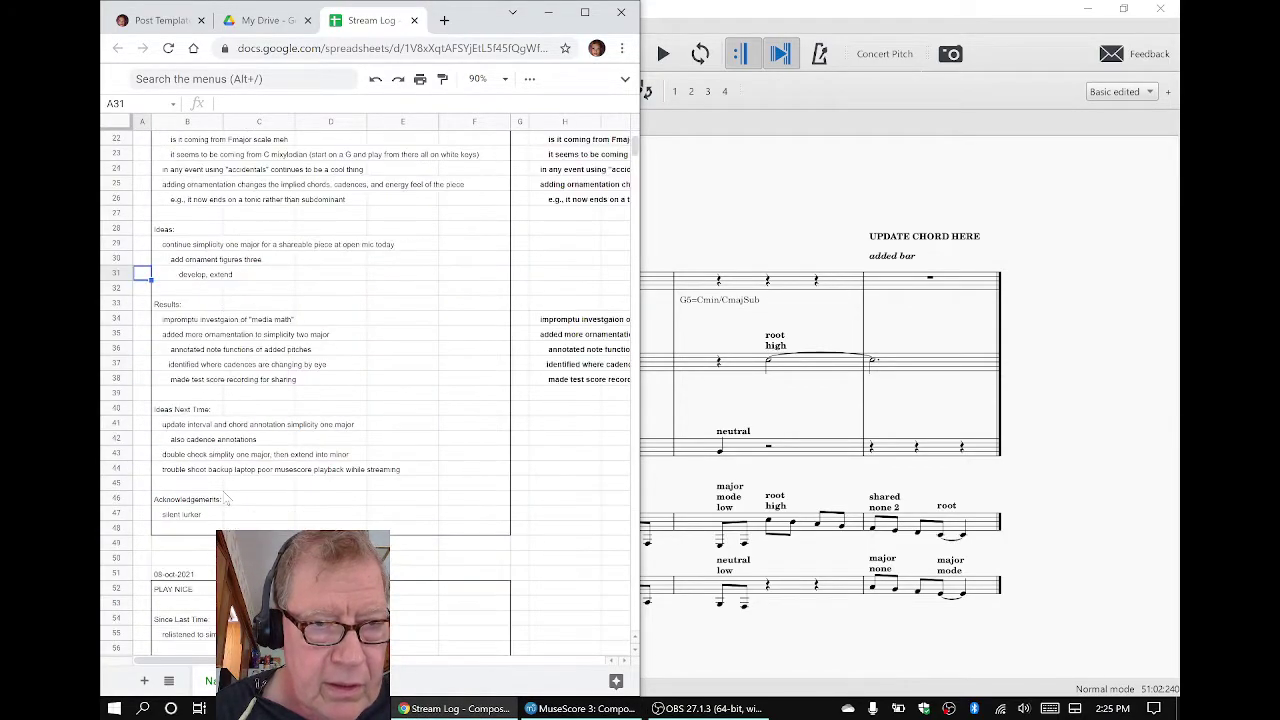
Read the next-time ideas in B41–B44 and the B47 acknowledgement, then bring OBS Studio forward
left_click(194, 428)
left_click(191, 443)
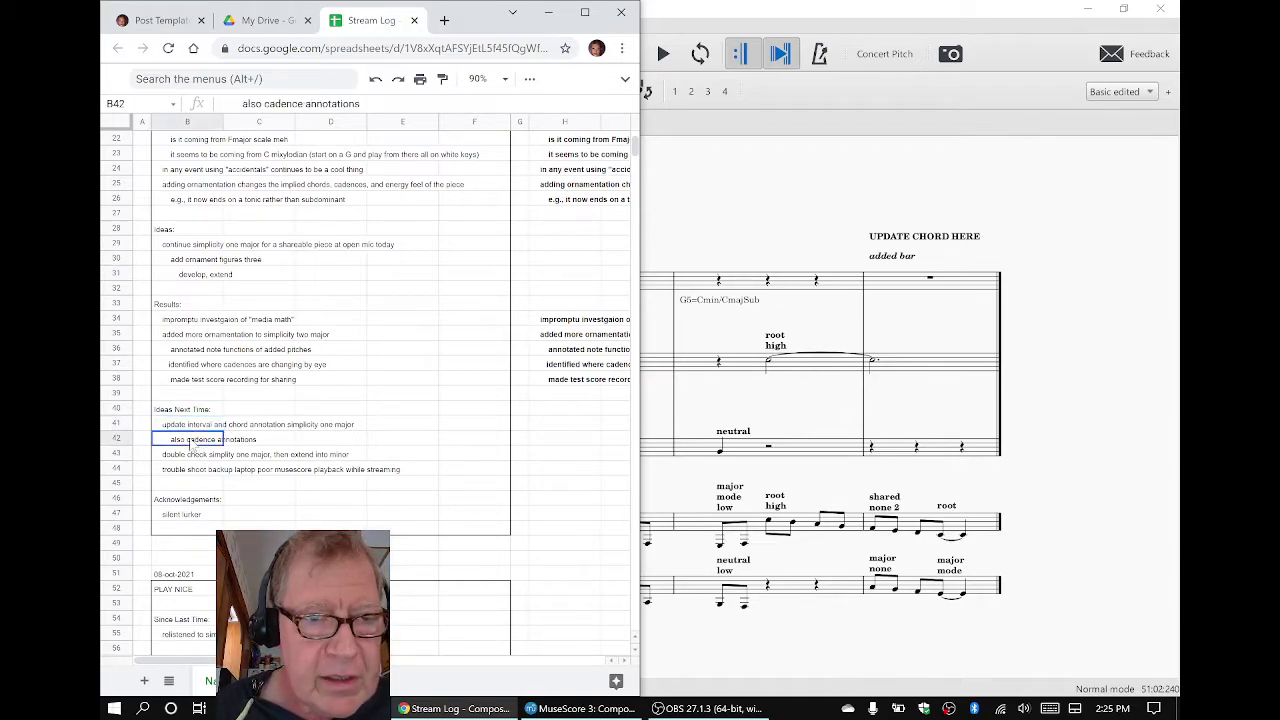
left_click(188, 458)
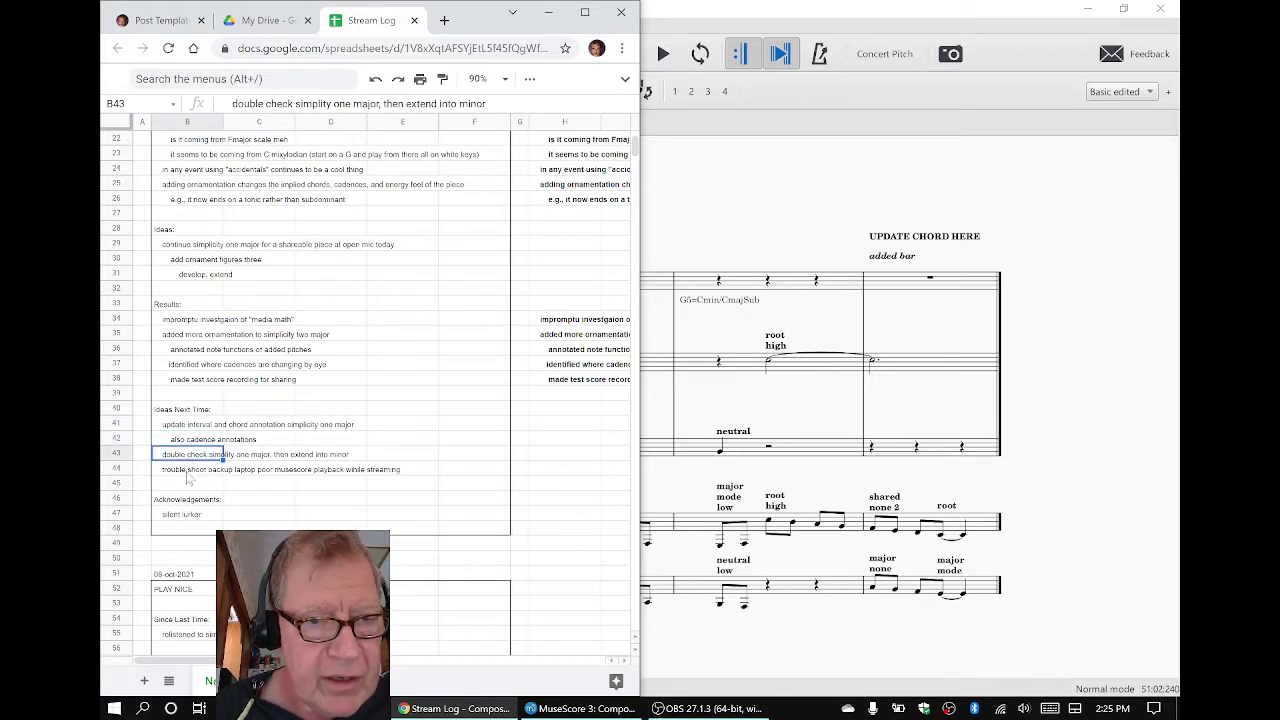
left_click(187, 473)
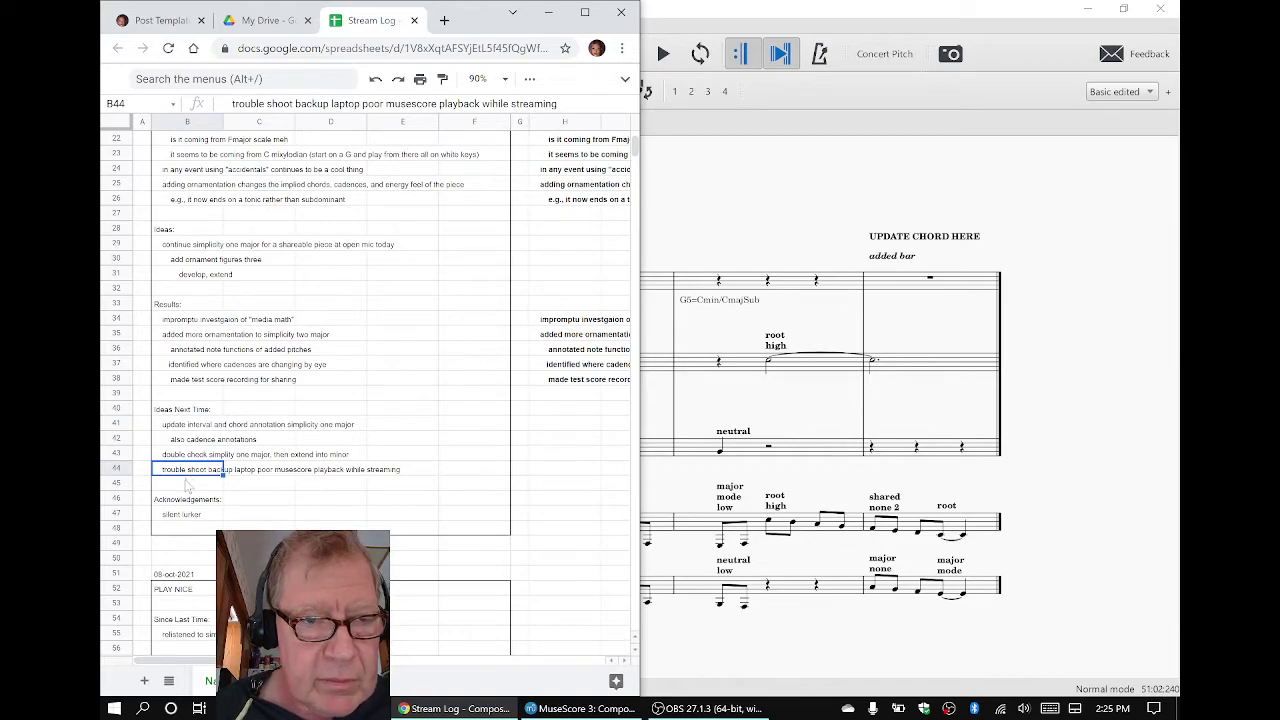
left_click(188, 482)
key("Up")
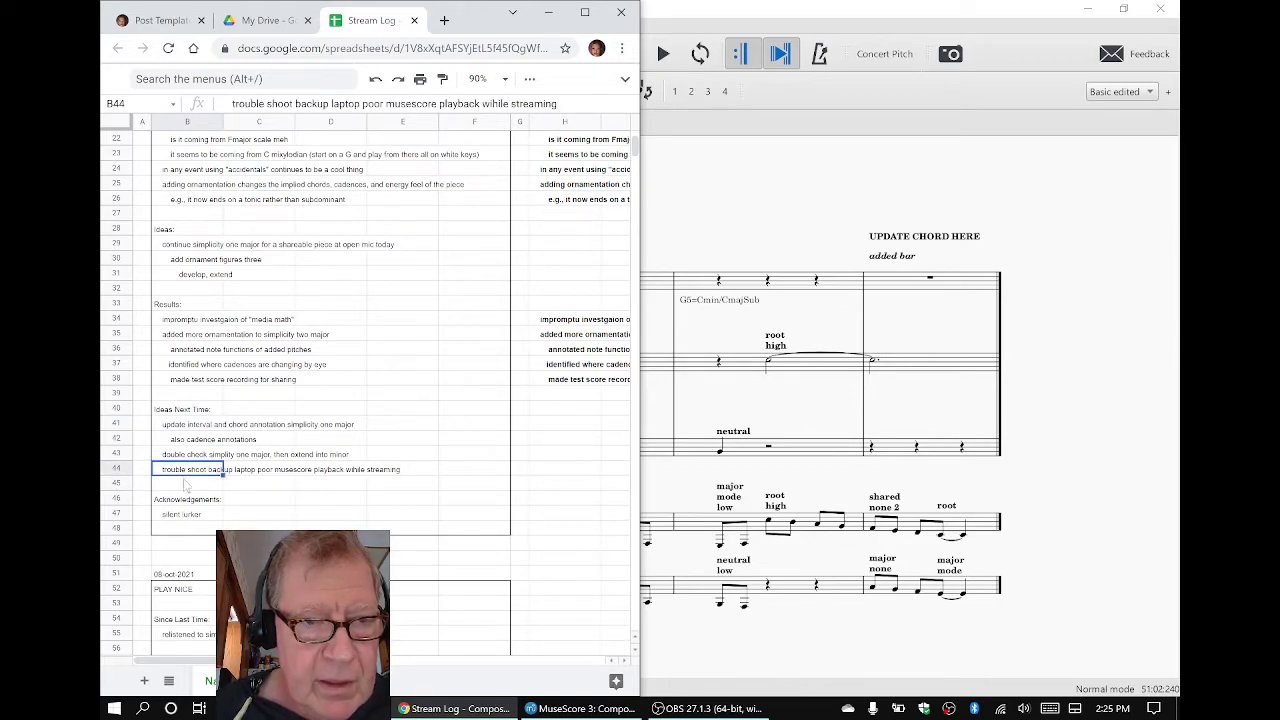
left_click(185, 515)
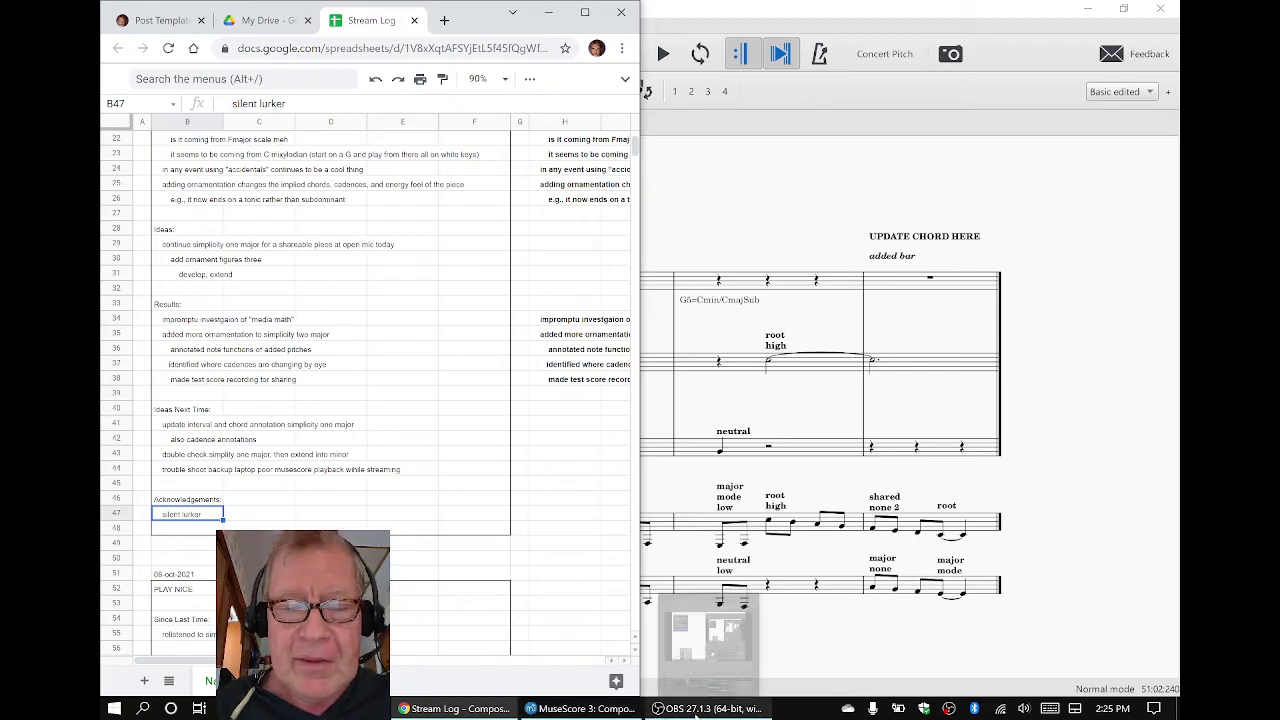
left_click(697, 708)
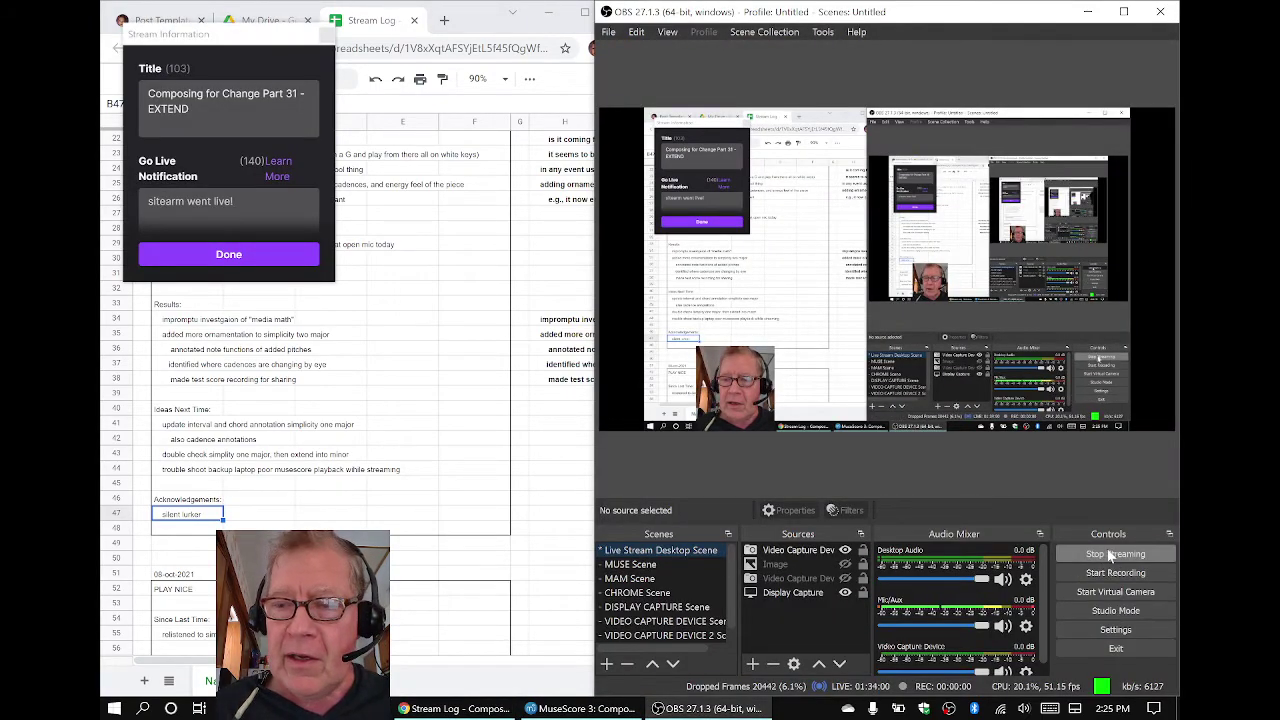